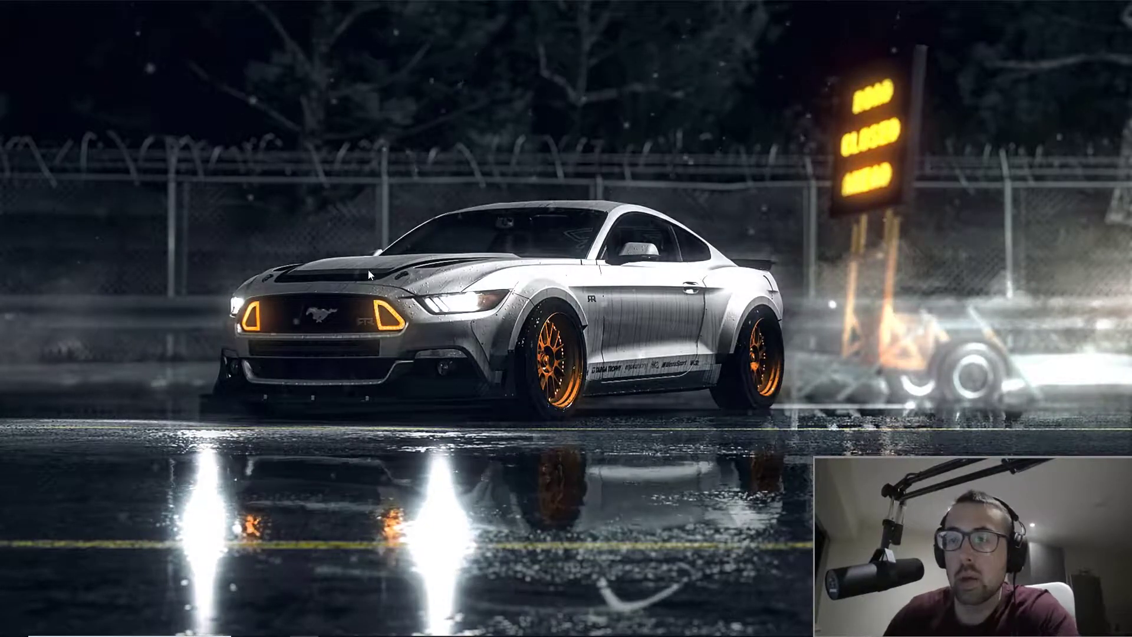
Create a new crate in the library and name it House.
{"action": "mouse_move", "coordinate": [289, 631]}
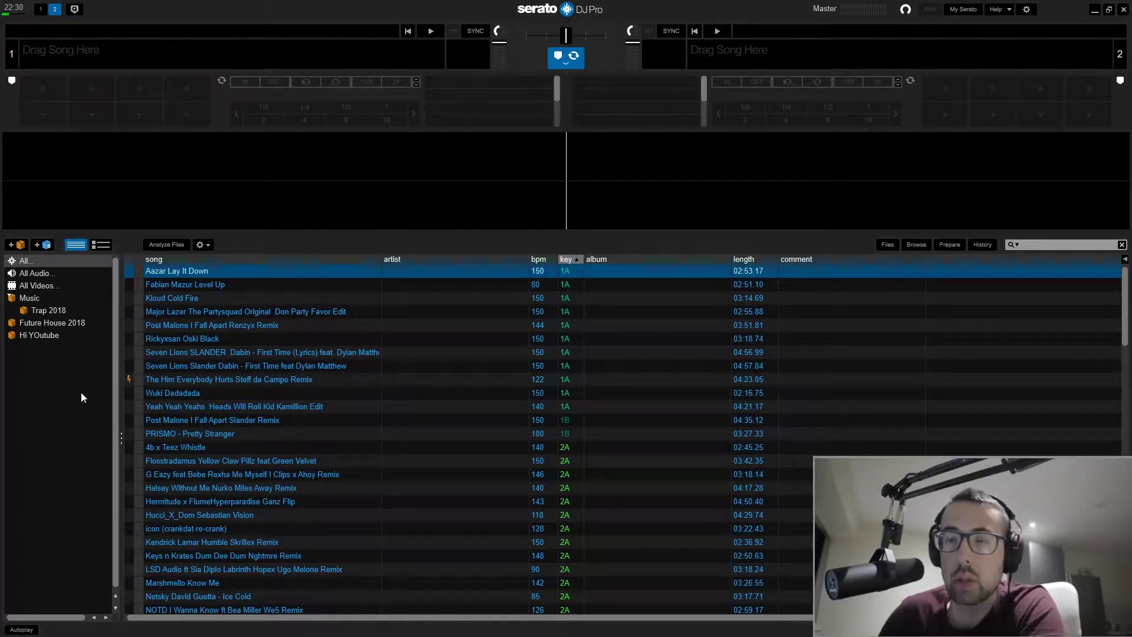
{"action": "left_click", "coordinate": [17, 247]}
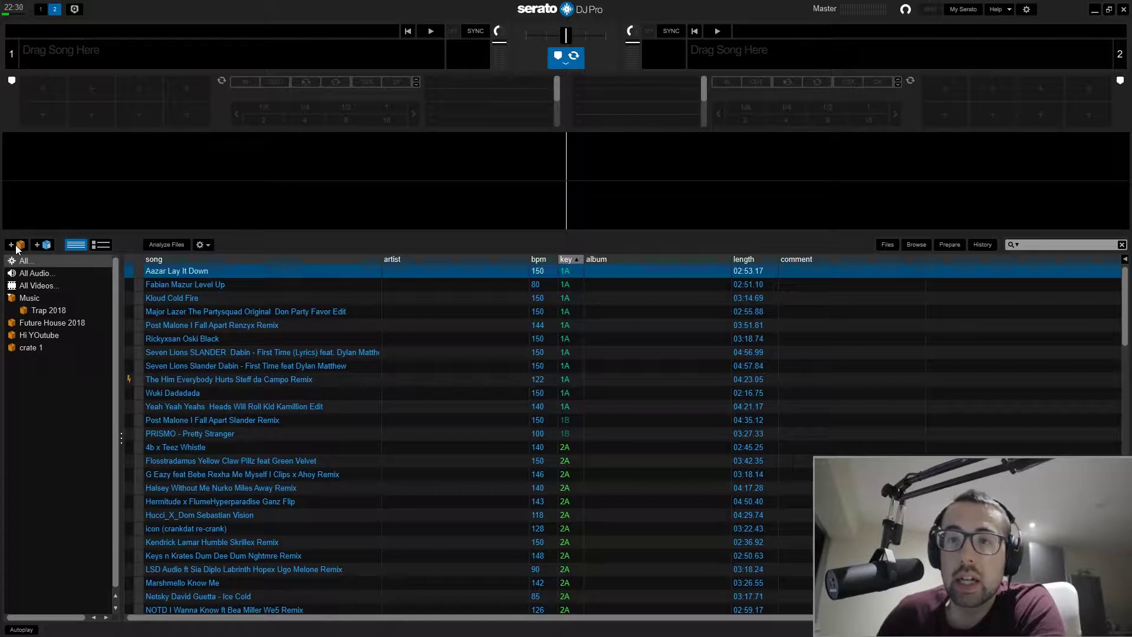
{"action": "double_click", "coordinate": [23, 349]}
{"action": "key", "text": "BackSpace"}
{"action": "type", "text": "Hous"}
{"action": "key", "text": "Return"}
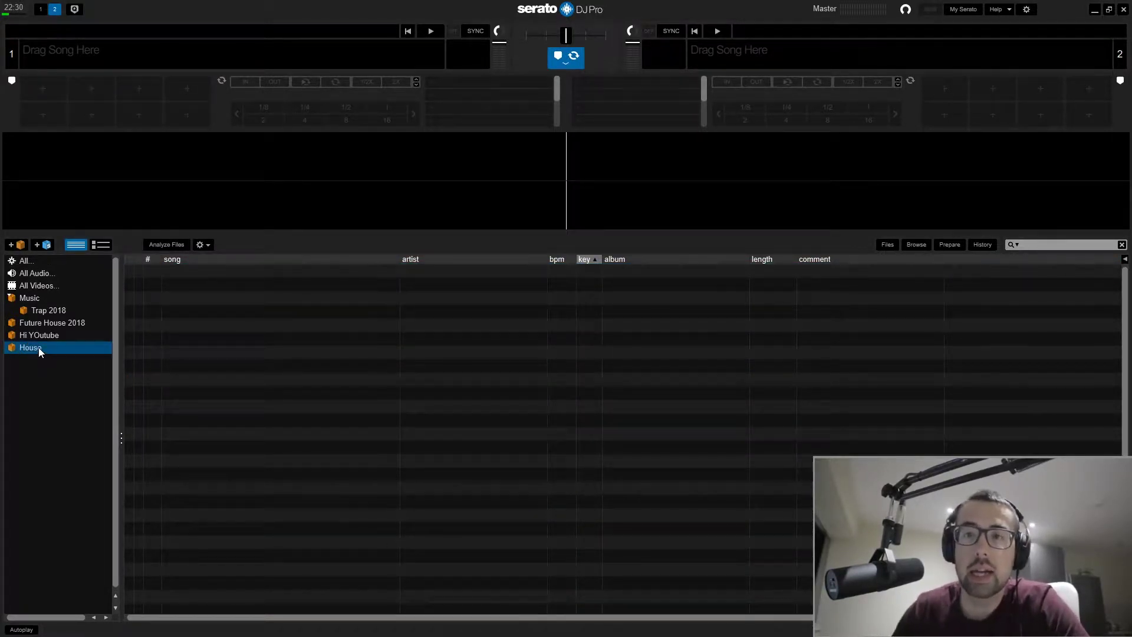
Add another crate, nest it inside the House crate and name it House Music 2018.
{"action": "left_click", "coordinate": [17, 244]}
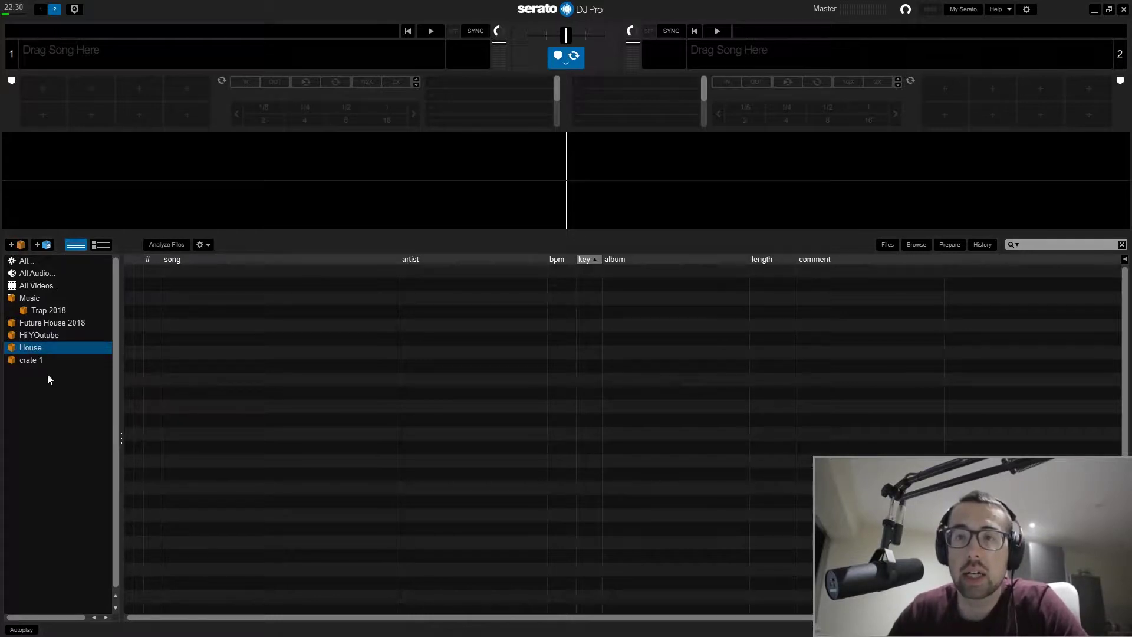
{"action": "left_click_drag", "start_coordinate": [23, 362], "coordinate": [33, 349]}
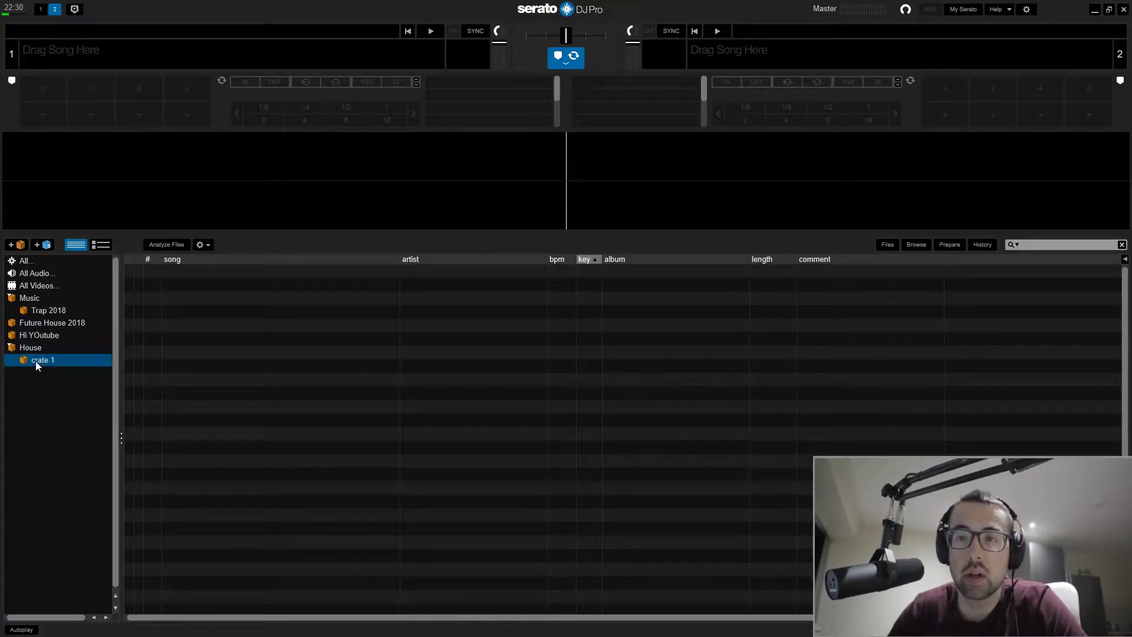
{"action": "double_click", "coordinate": [35, 361]}
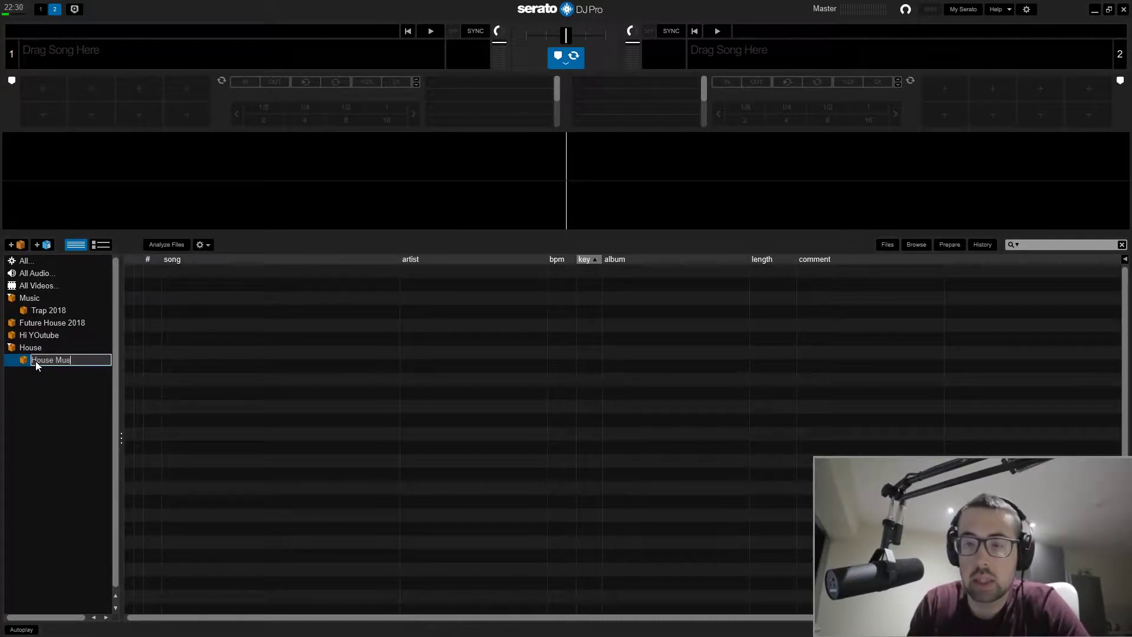
{"action": "type", "text": "House Music 2018"}
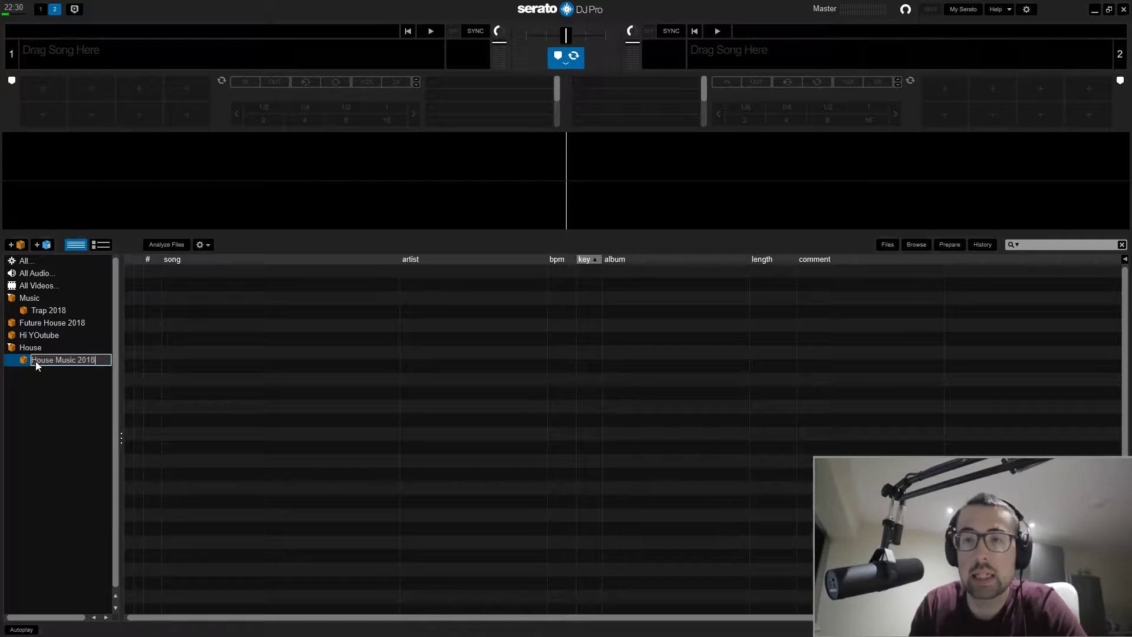
{"action": "key", "text": "Return"}
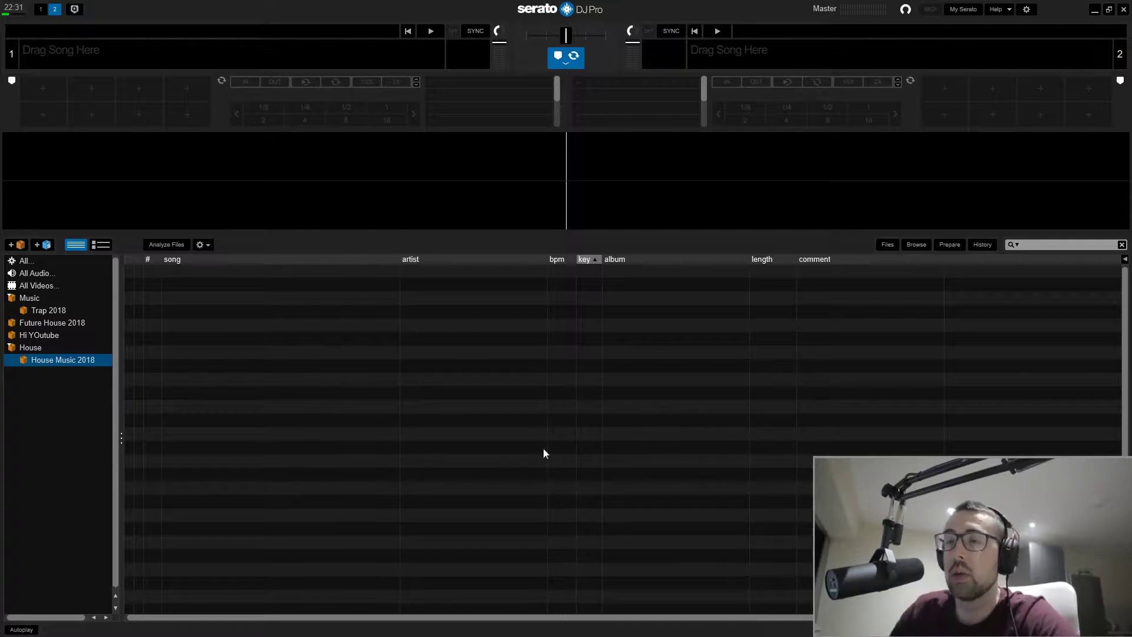
Open the Trap 2018 crate and load Aazar Lay It Down onto deck 1 in the single-deck layout.
{"action": "left_click", "coordinate": [61, 311]}
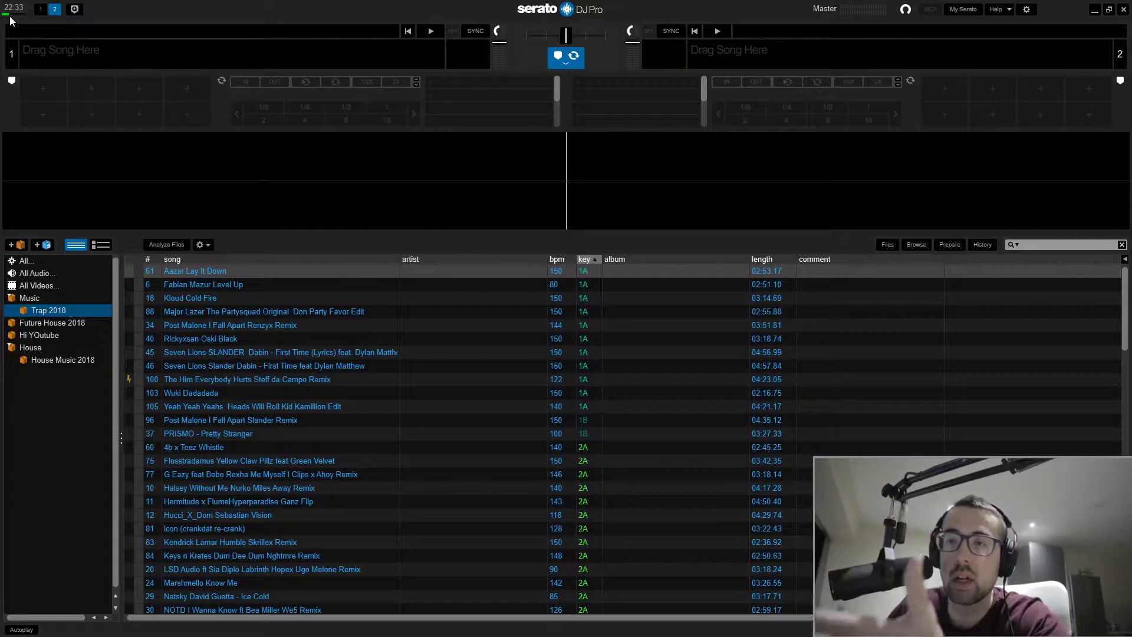
{"action": "left_click", "coordinate": [40, 10]}
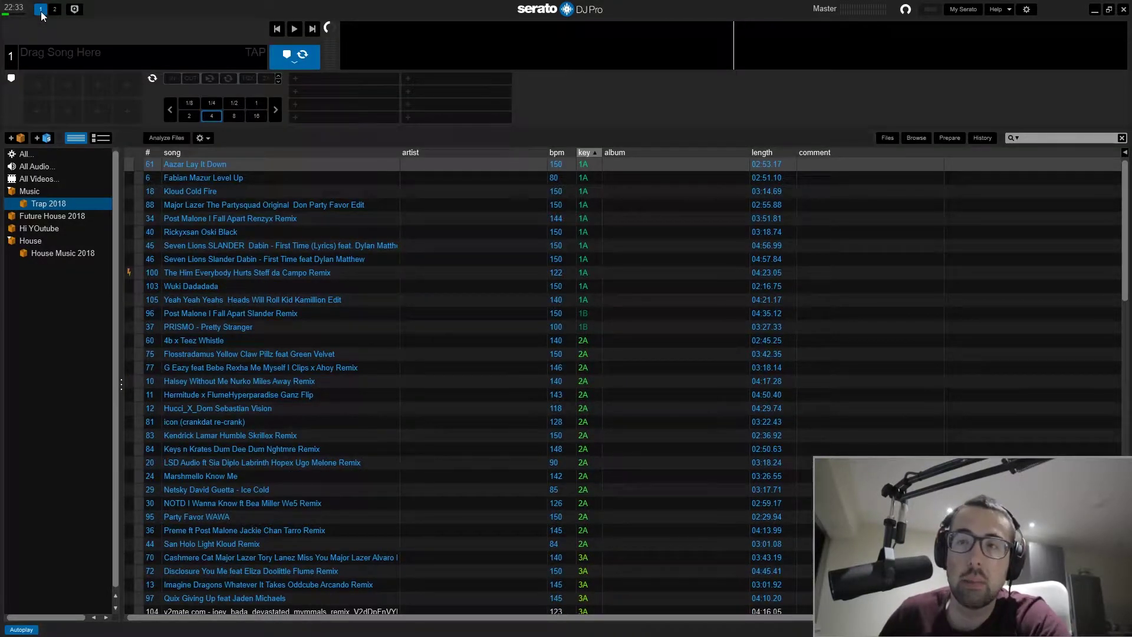
{"action": "left_click_drag", "start_coordinate": [222, 168], "coordinate": [126, 62]}
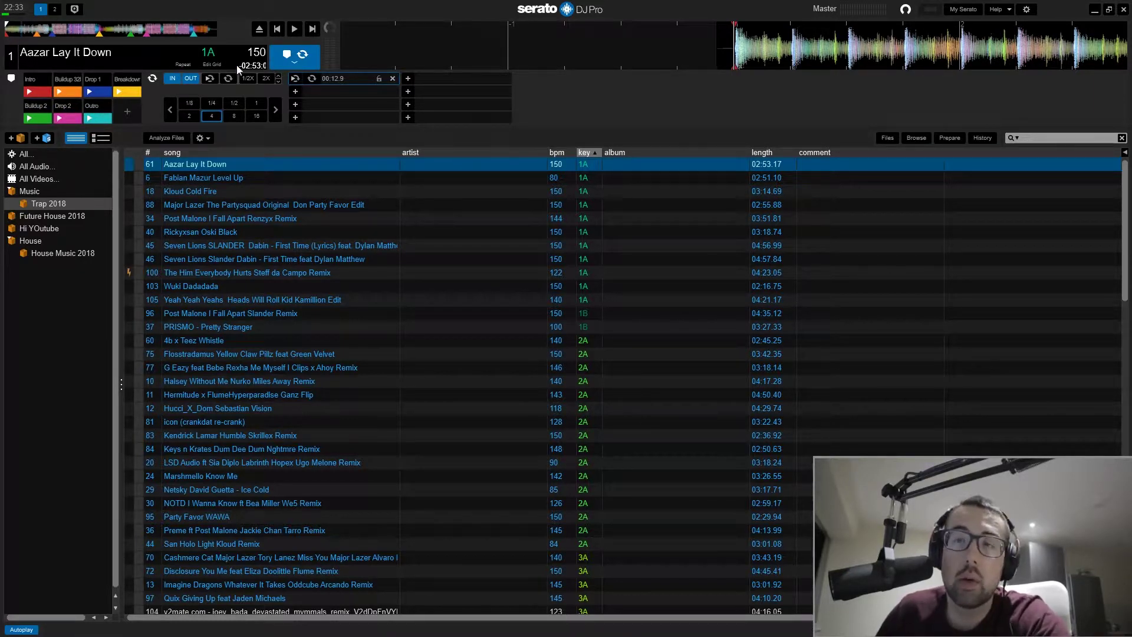
In the two-deck layout, load Major Lazer The Partysquad Original Don Party Favor Edit onto deck 2 and lower both decks' volume faders.
{"action": "left_click", "coordinate": [55, 9]}
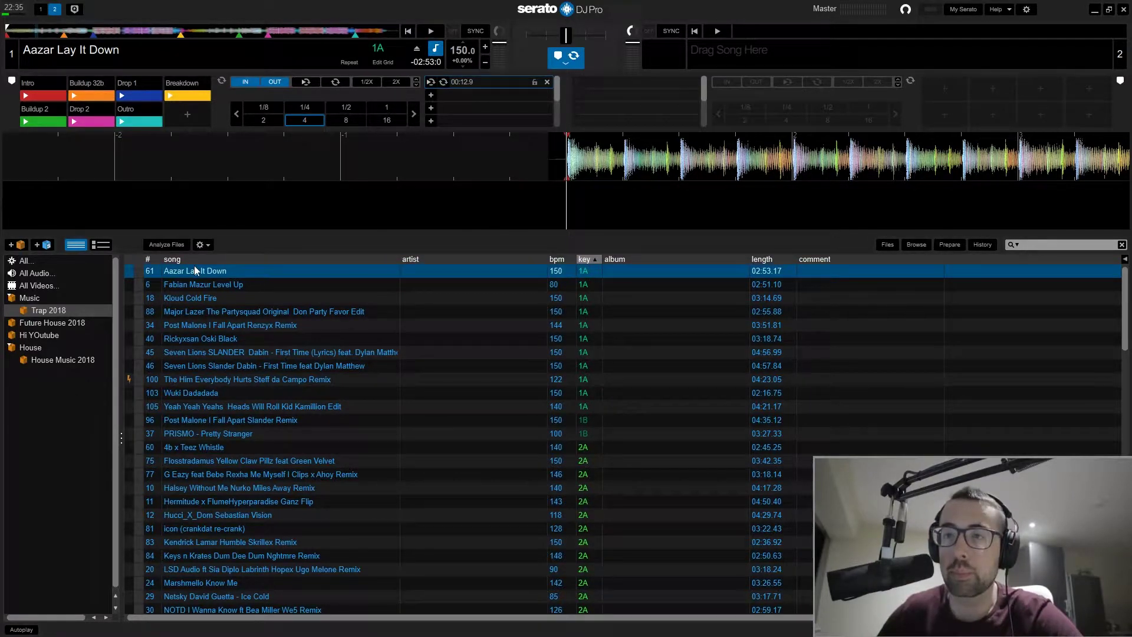
{"action": "left_click_drag", "start_coordinate": [274, 314], "coordinate": [754, 65]}
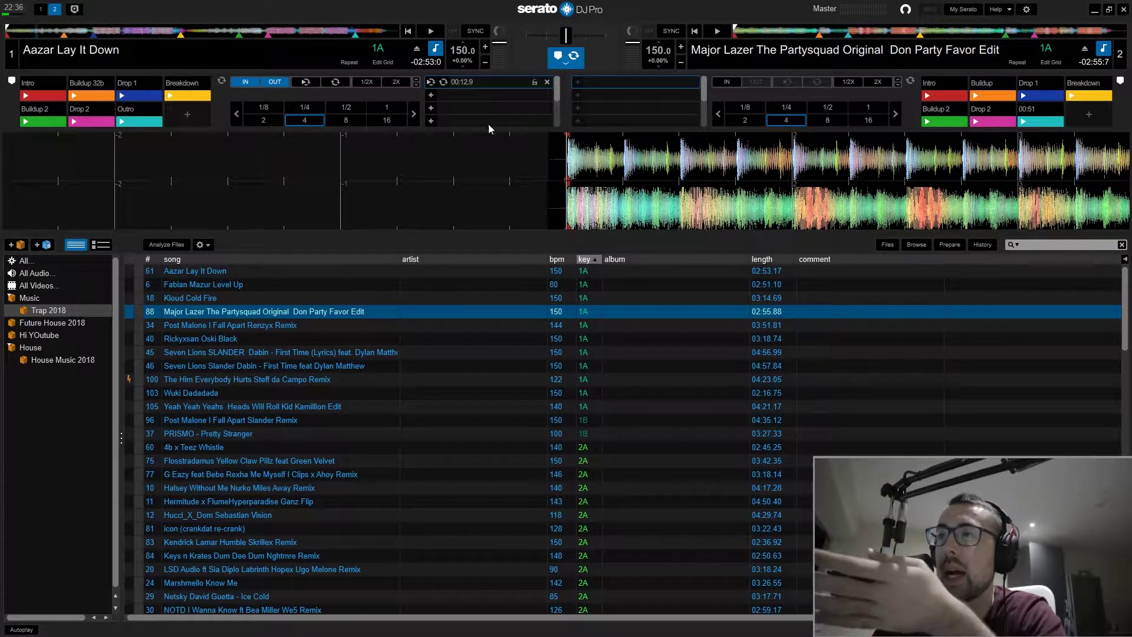
{"action": "left_click_drag", "start_coordinate": [504, 47], "coordinate": [504, 62]}
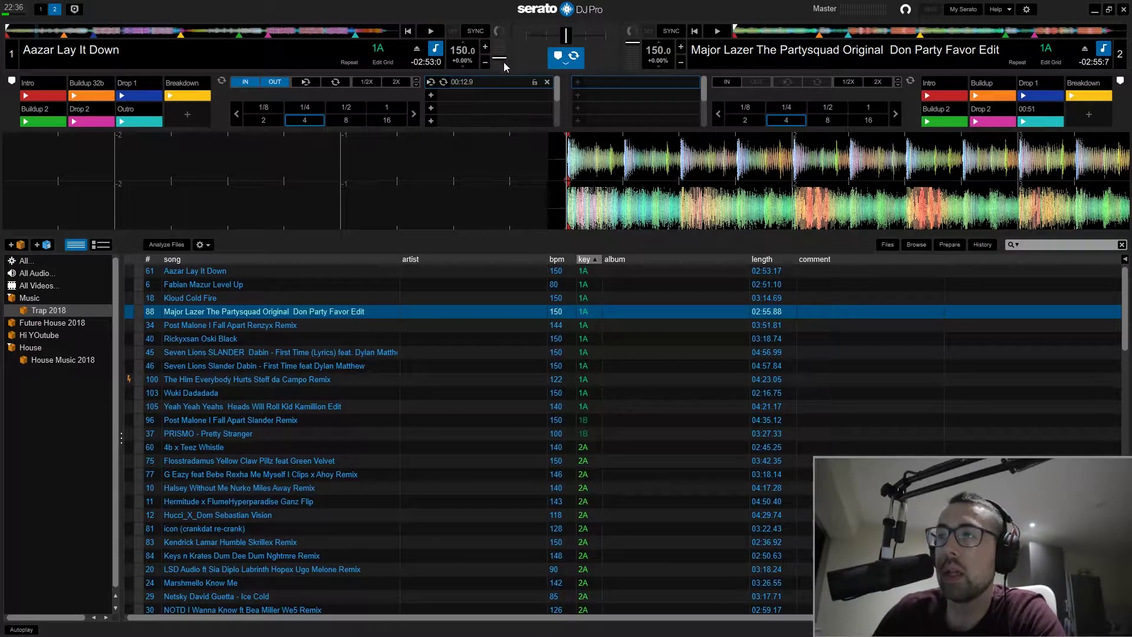
{"action": "left_click_drag", "start_coordinate": [632, 46], "coordinate": [635, 62]}
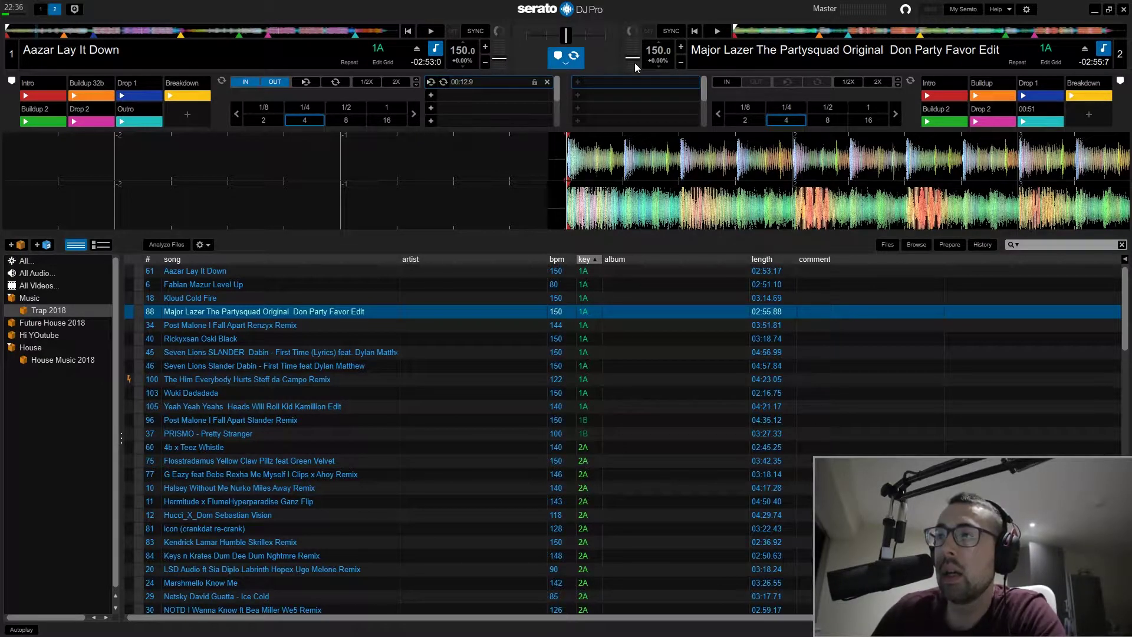
Play deck 1, auto-loop it at 8, 4, 2, 1, 1/2, 1/4, 1/8 and 1/32 beats, and stop playback.
{"action": "left_click", "coordinate": [432, 32]}
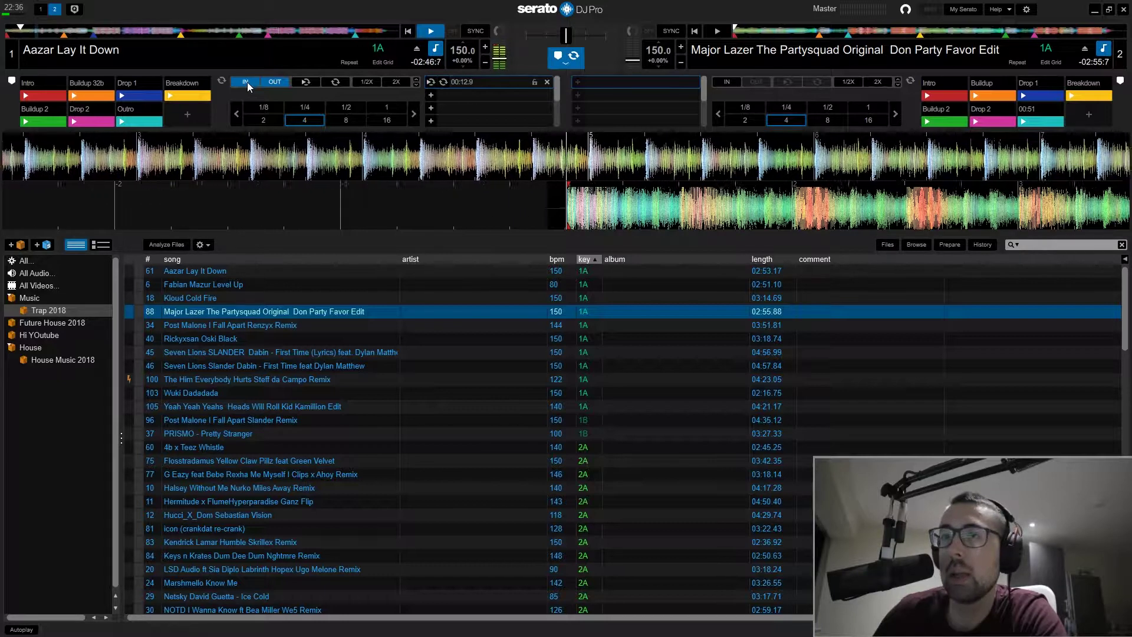
{"action": "left_click", "coordinate": [345, 120]}
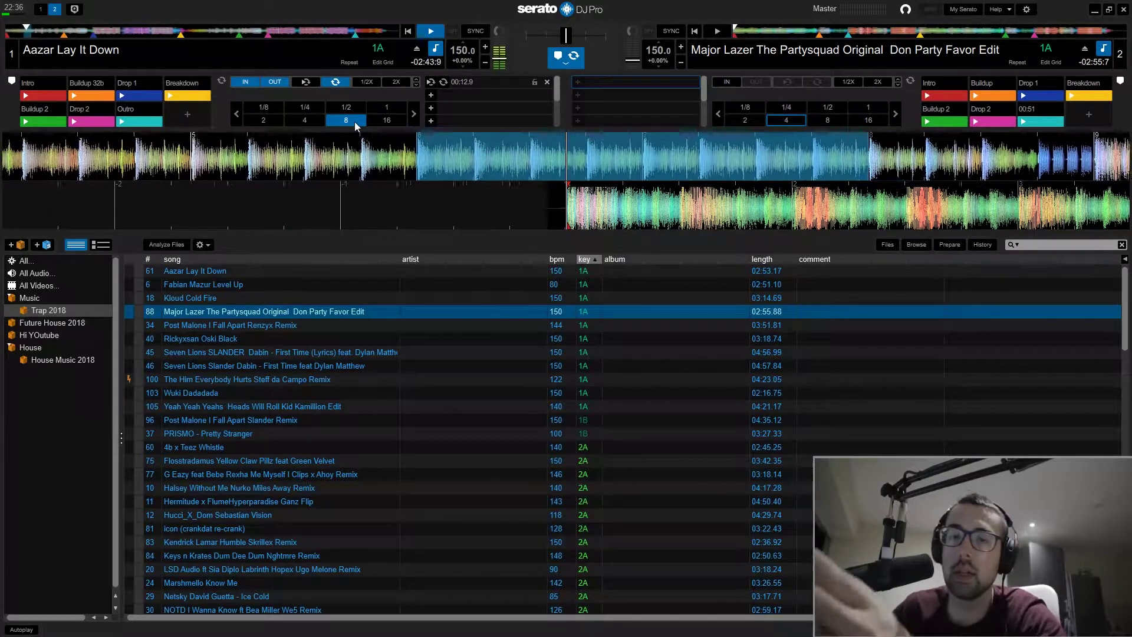
{"action": "left_click", "coordinate": [306, 121]}
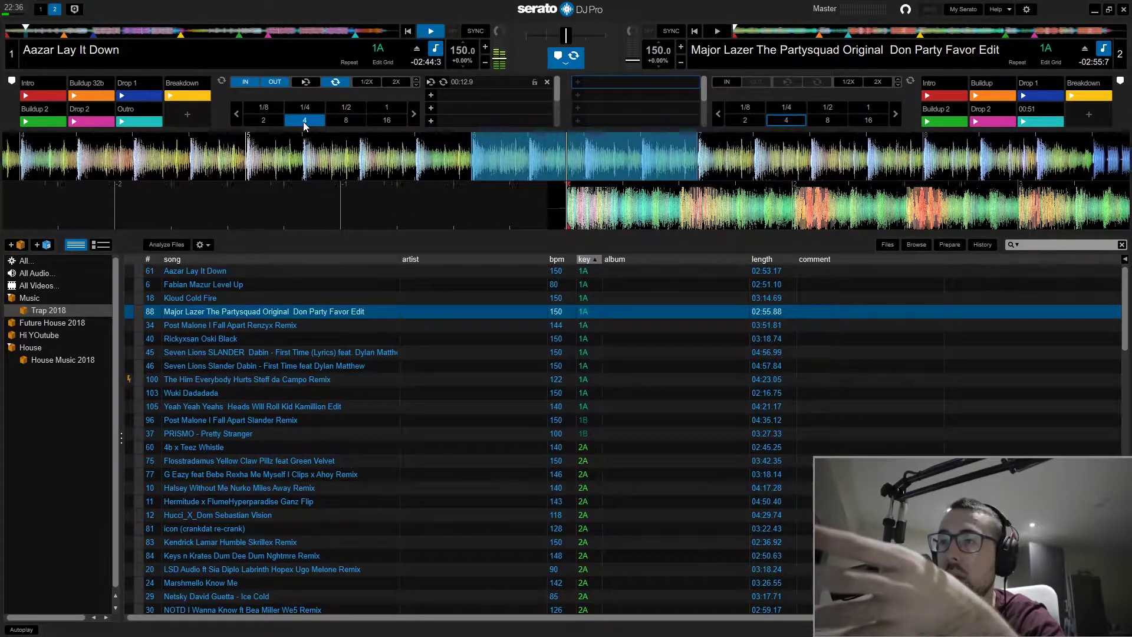
{"action": "left_click", "coordinate": [265, 121]}
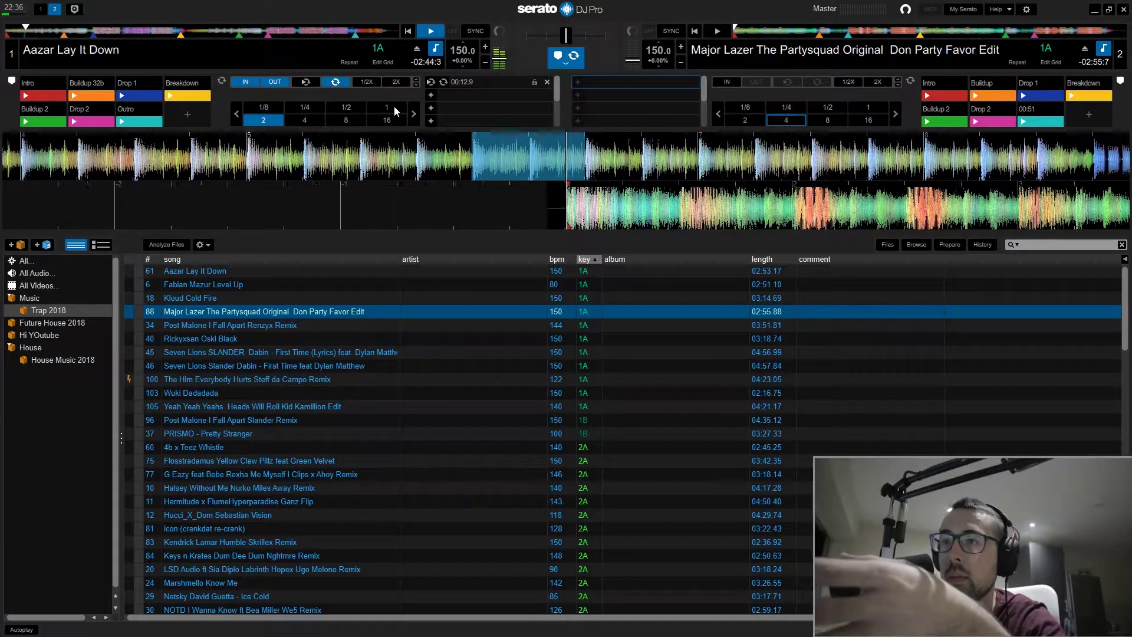
{"action": "left_click", "coordinate": [389, 109]}
{"action": "left_click", "coordinate": [342, 108]}
{"action": "left_click", "coordinate": [305, 107]}
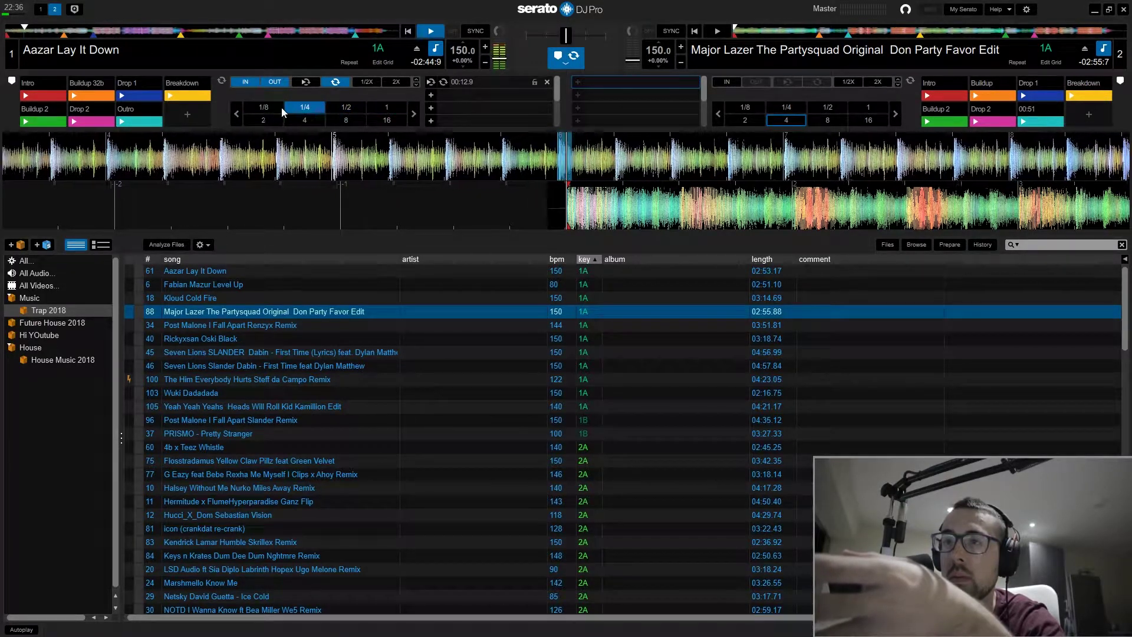
{"action": "left_click", "coordinate": [264, 107]}
{"action": "left_click", "coordinate": [236, 114]}
{"action": "left_click", "coordinate": [237, 114]}
{"action": "left_click", "coordinate": [264, 106]}
{"action": "left_click", "coordinate": [436, 33]}
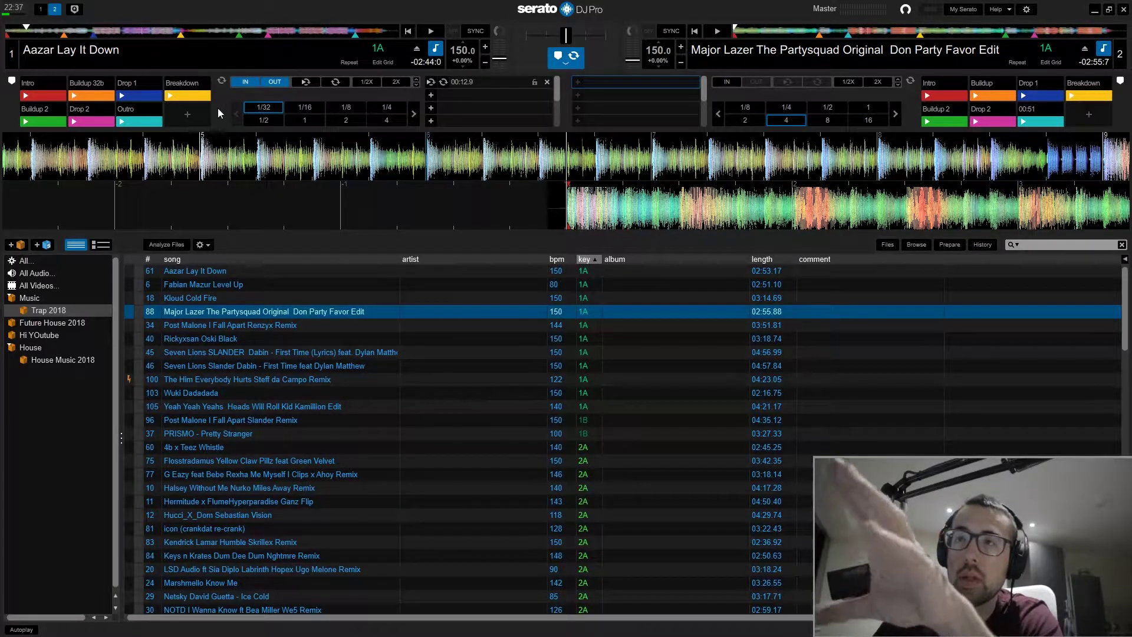
Inspect deck 1's BPM and load Post Malone I Fall Apart Renzyx Remix onto deck 2.
{"action": "left_click", "coordinate": [465, 58]}
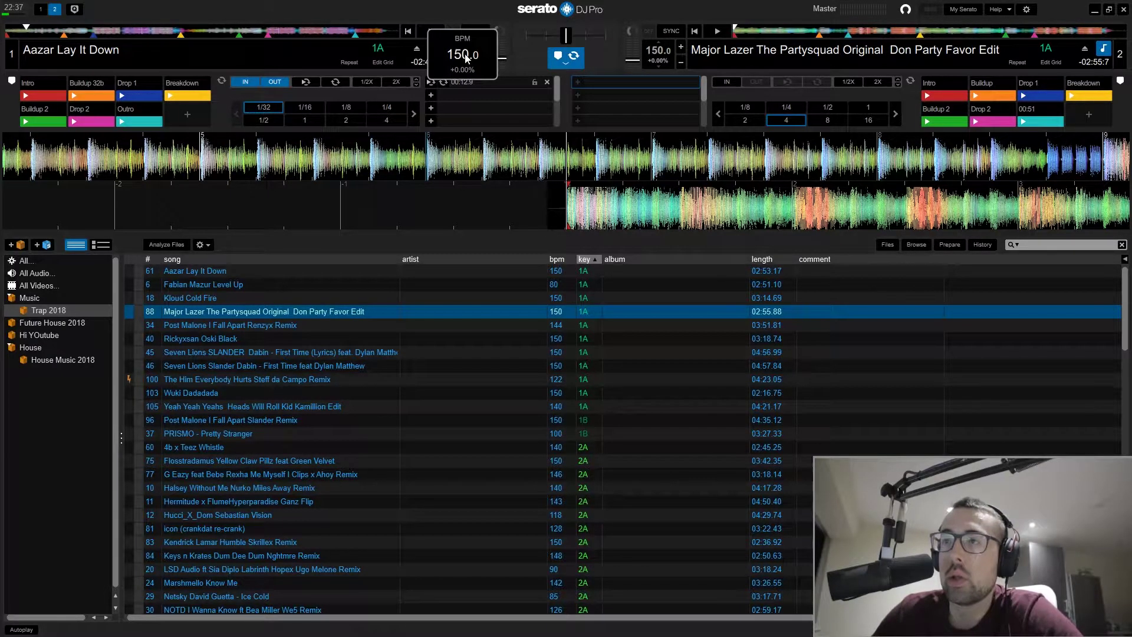
{"action": "mouse_move", "coordinate": [465, 58]}
{"action": "left_mouse_down"}
{"action": "mouse_move", "coordinate": [466, 22]}
{"action": "mouse_move", "coordinate": [470, 96]}
{"action": "mouse_move", "coordinate": [472, 58]}
{"action": "left_mouse_up"}
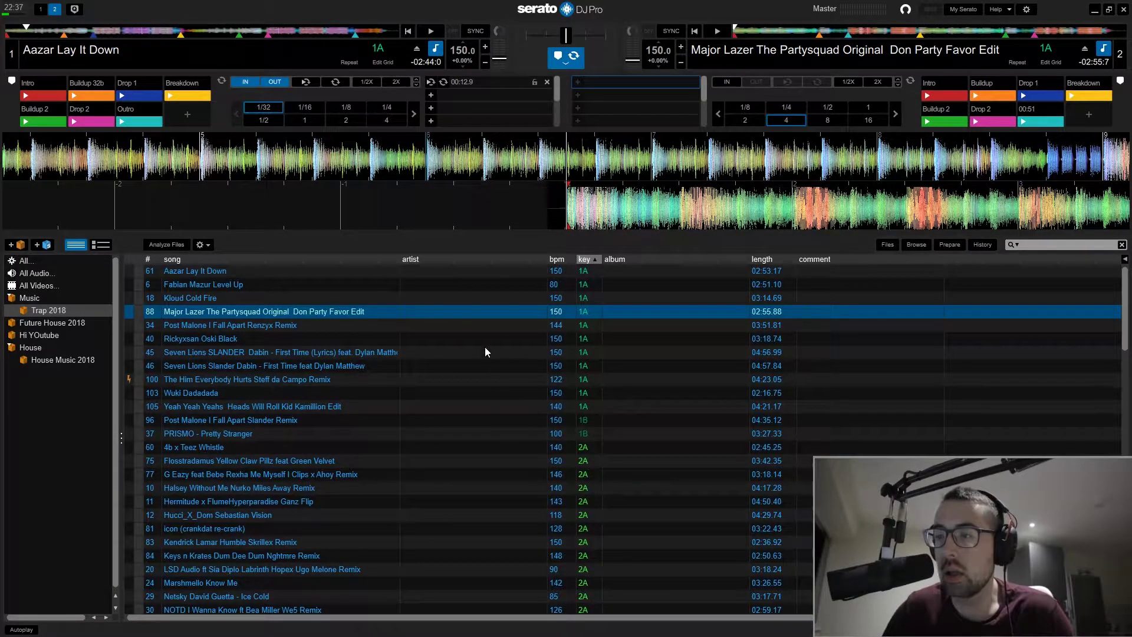
{"action": "left_click_drag", "start_coordinate": [274, 324], "coordinate": [485, 203]}
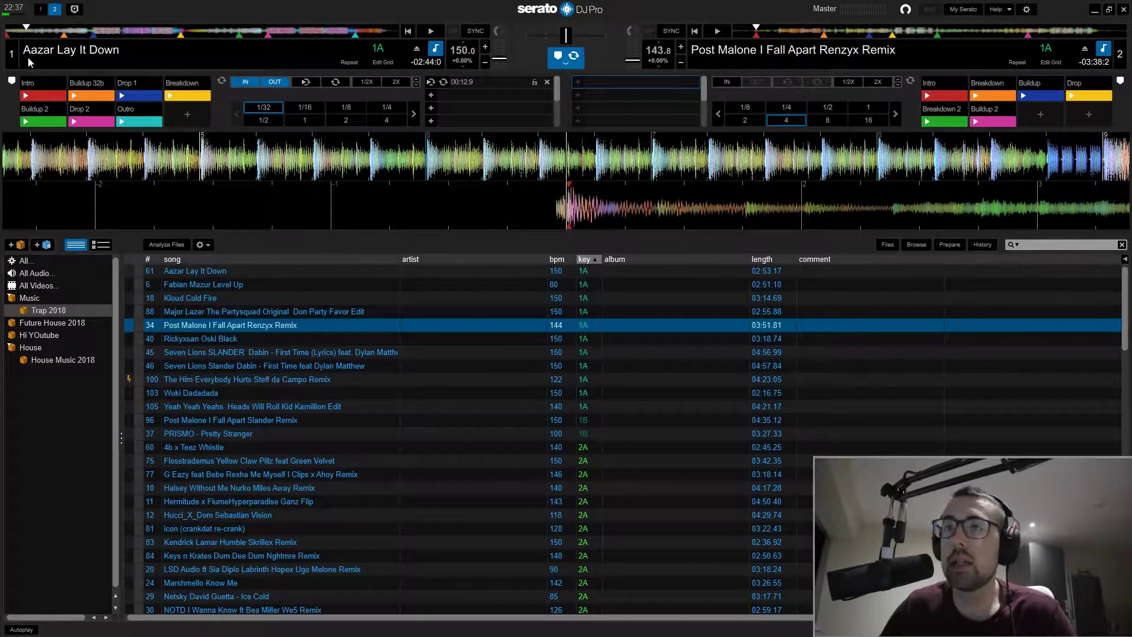
Play deck 1 from its Intro cue together with deck 2 to compare their tempos, and stop both decks.
{"action": "left_click", "coordinate": [35, 93]}
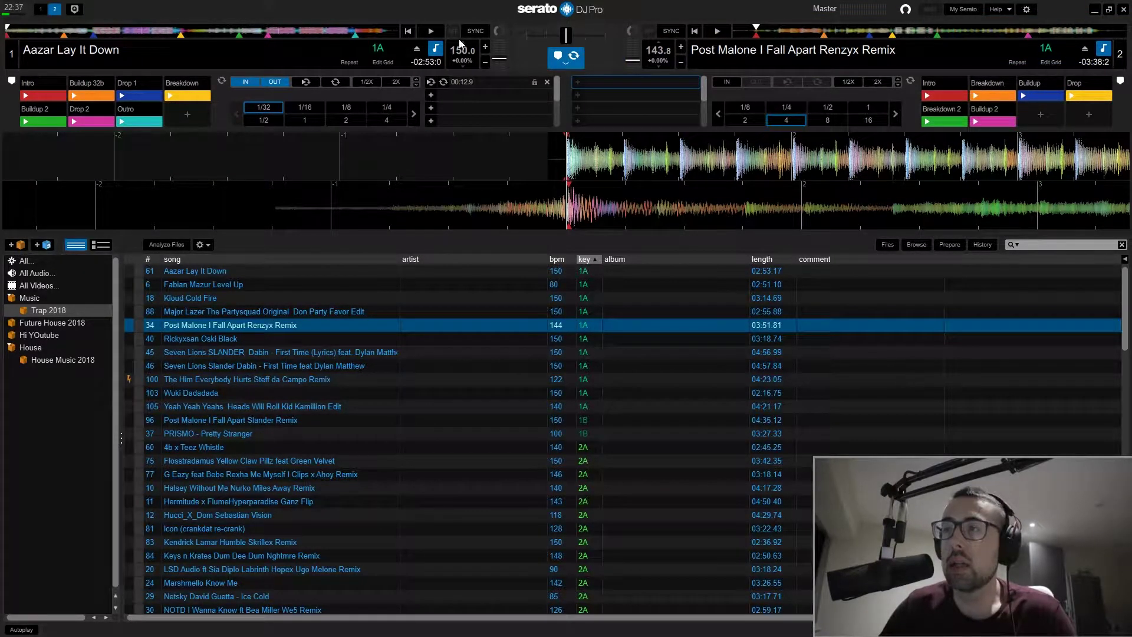
{"action": "left_click", "coordinate": [431, 31]}
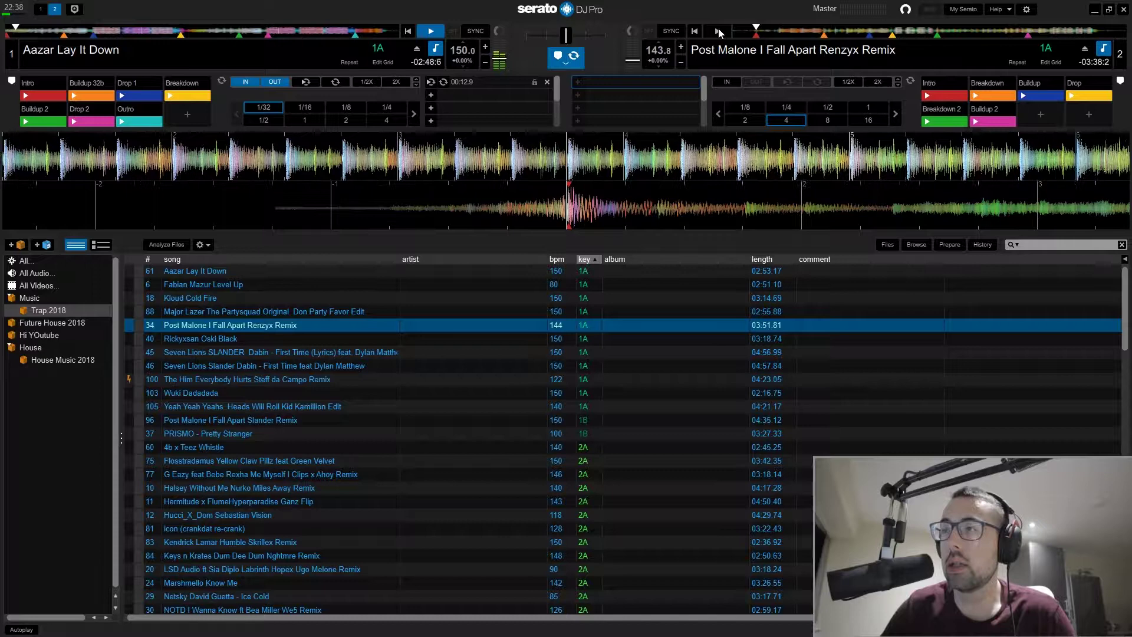
{"action": "left_click", "coordinate": [719, 33]}
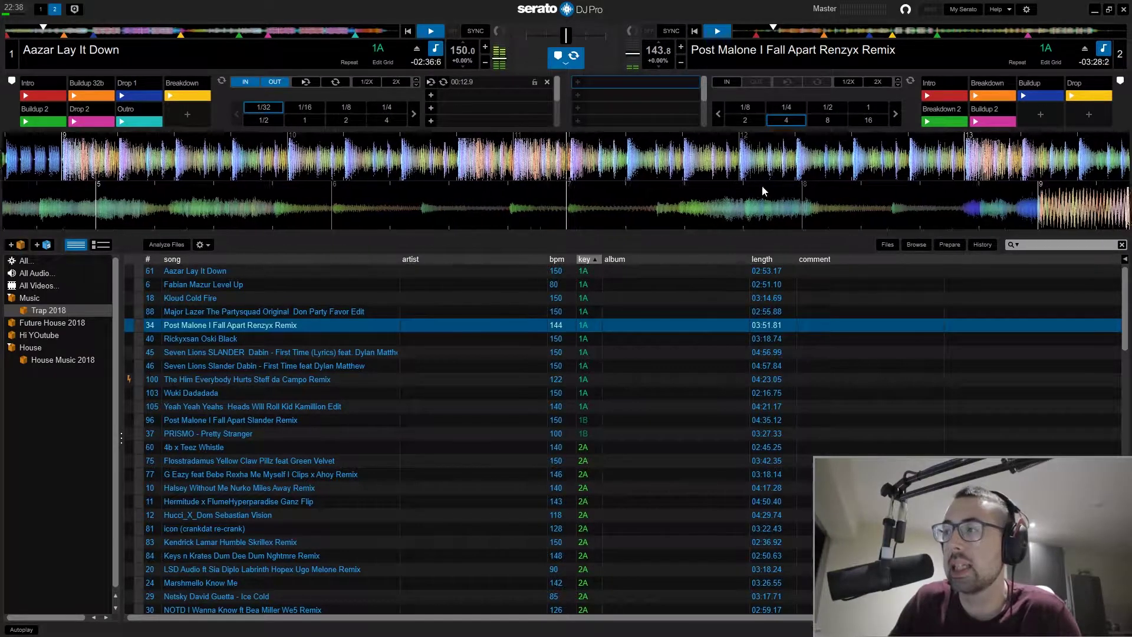
{"action": "left_click", "coordinate": [716, 30]}
{"action": "left_click", "coordinate": [430, 31]}
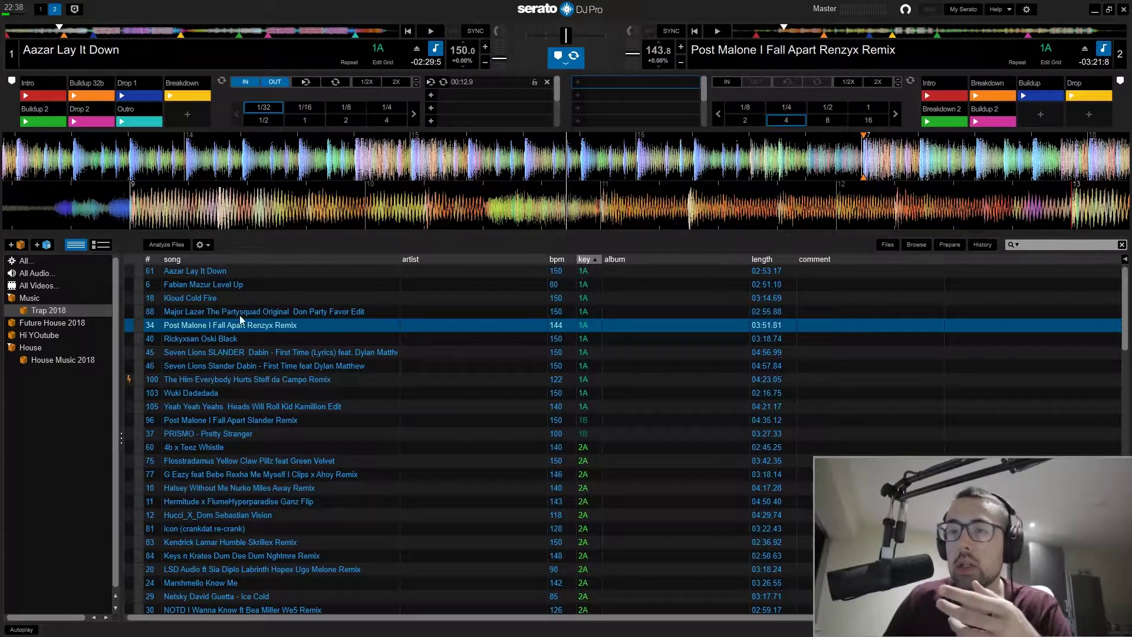
Load Major Lazer The Partysquad Original Don Party Favor Edit onto deck 2 again and return deck 1 to its Intro cue.
{"action": "left_click", "coordinate": [265, 314]}
{"action": "key", "text": "shift+Right"}
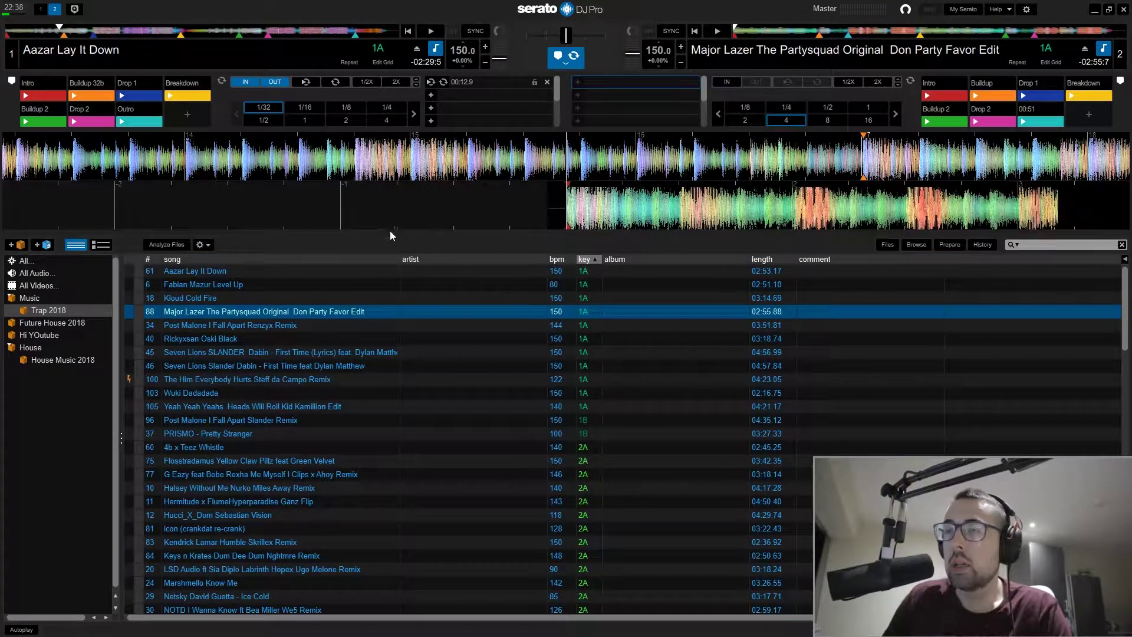
{"action": "left_click", "coordinate": [49, 94]}
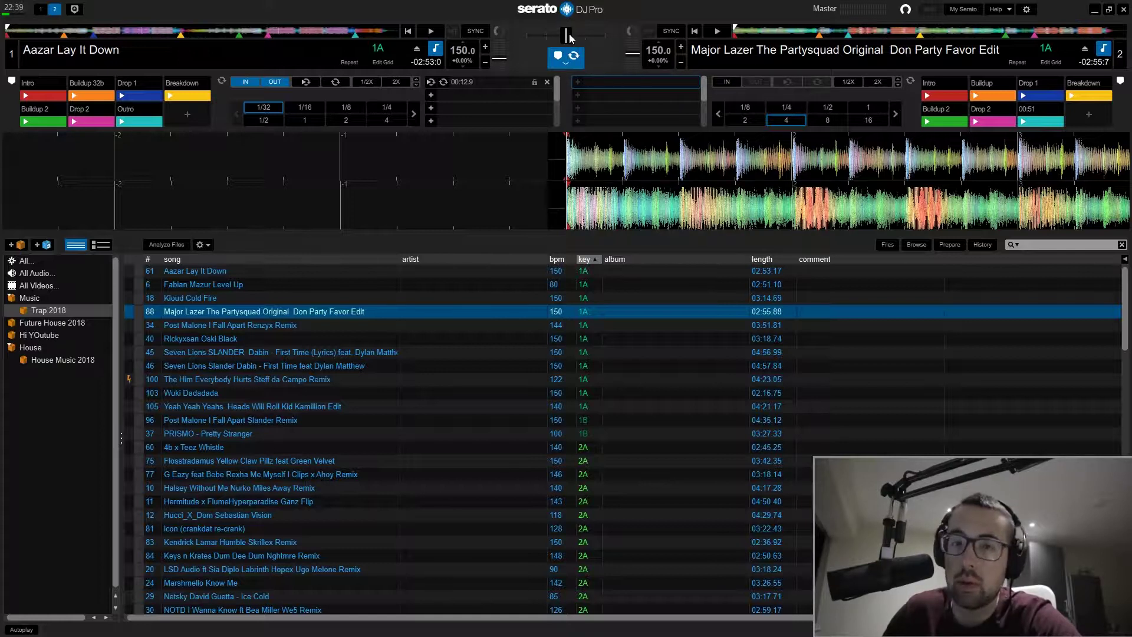
Move the crossfader fully to deck 1 and back to centre, and play deck 1 briefly before returning it to its start.
{"action": "left_click_drag", "start_coordinate": [567, 36], "coordinate": [525, 35]}
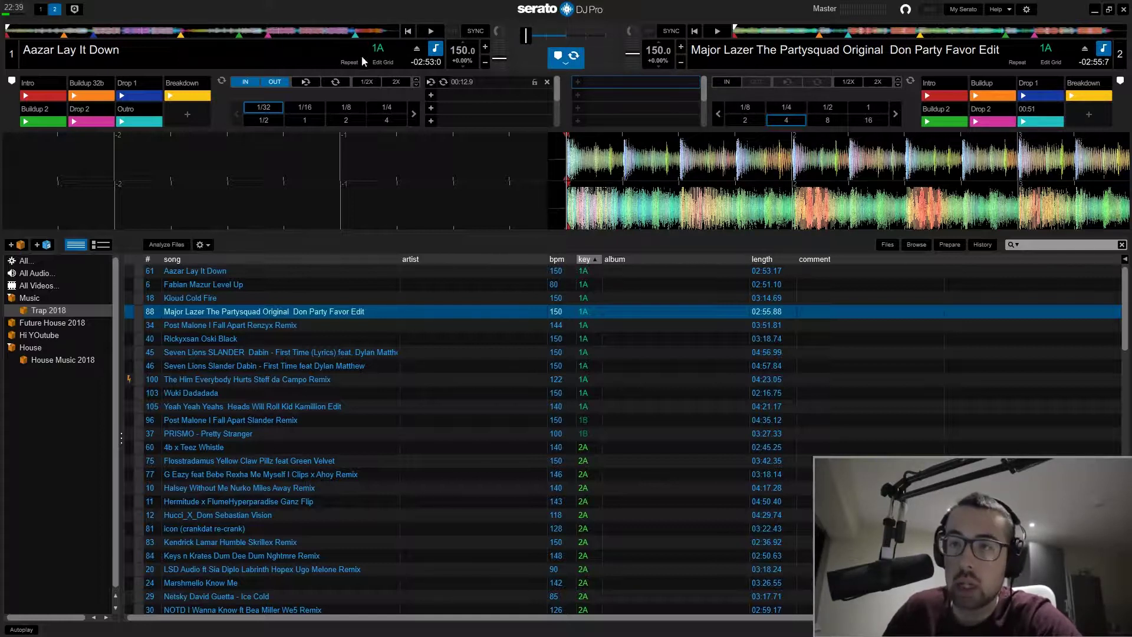
{"action": "left_click_drag", "start_coordinate": [531, 39], "coordinate": [568, 39]}
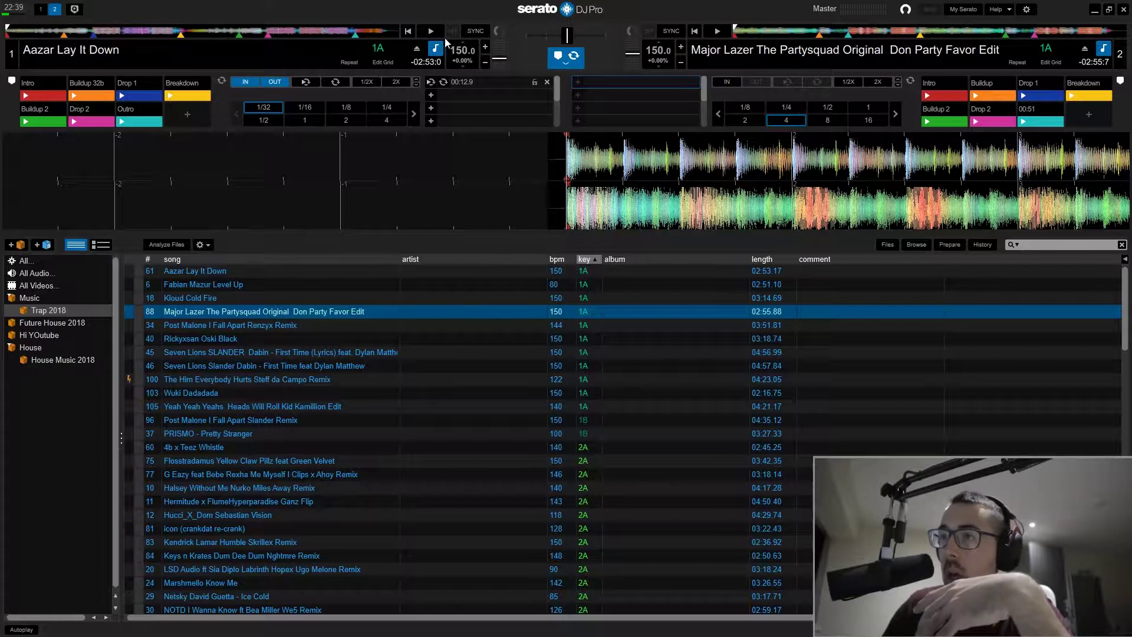
{"action": "key", "text": "w"}
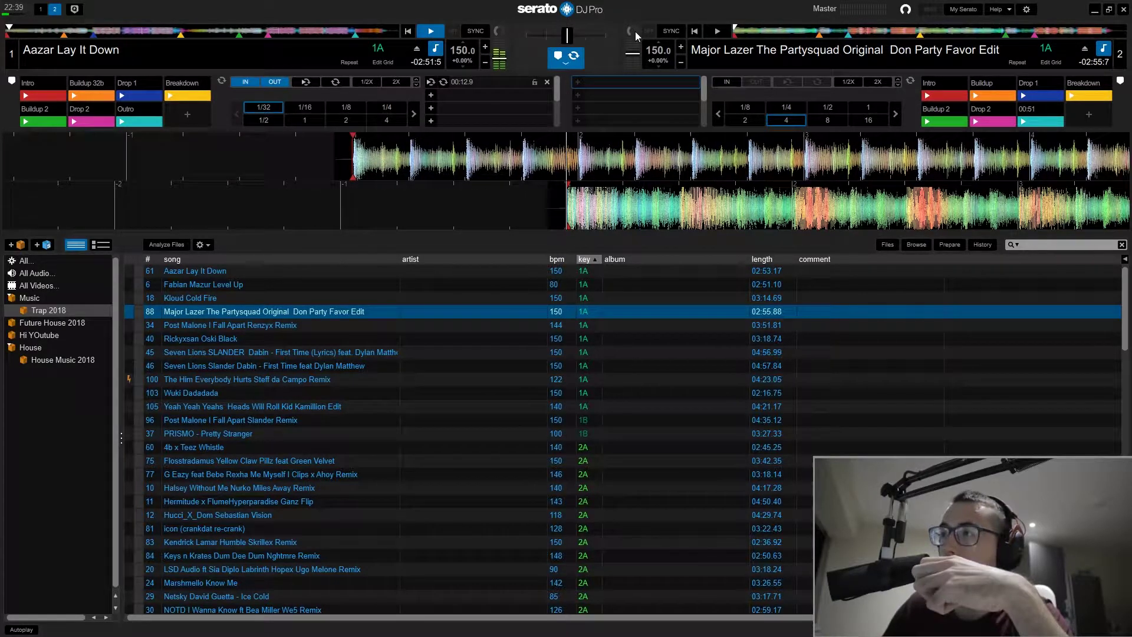
{"action": "left_click", "coordinate": [431, 31]}
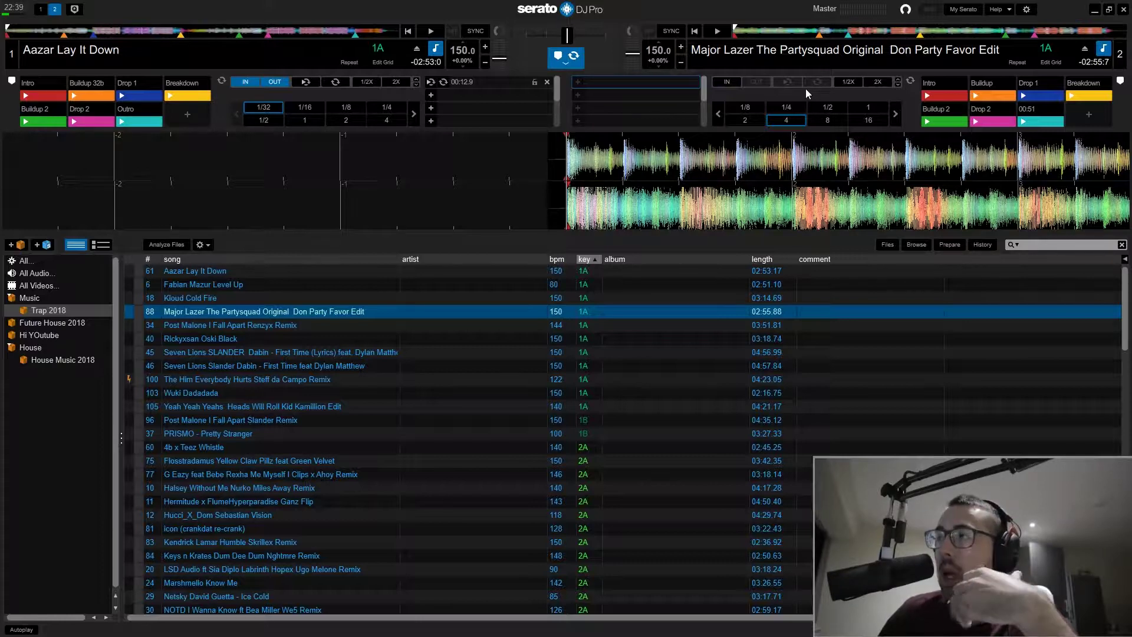
Open the setup screen with the DJ Preferences.
{"action": "left_click", "coordinate": [1027, 10]}
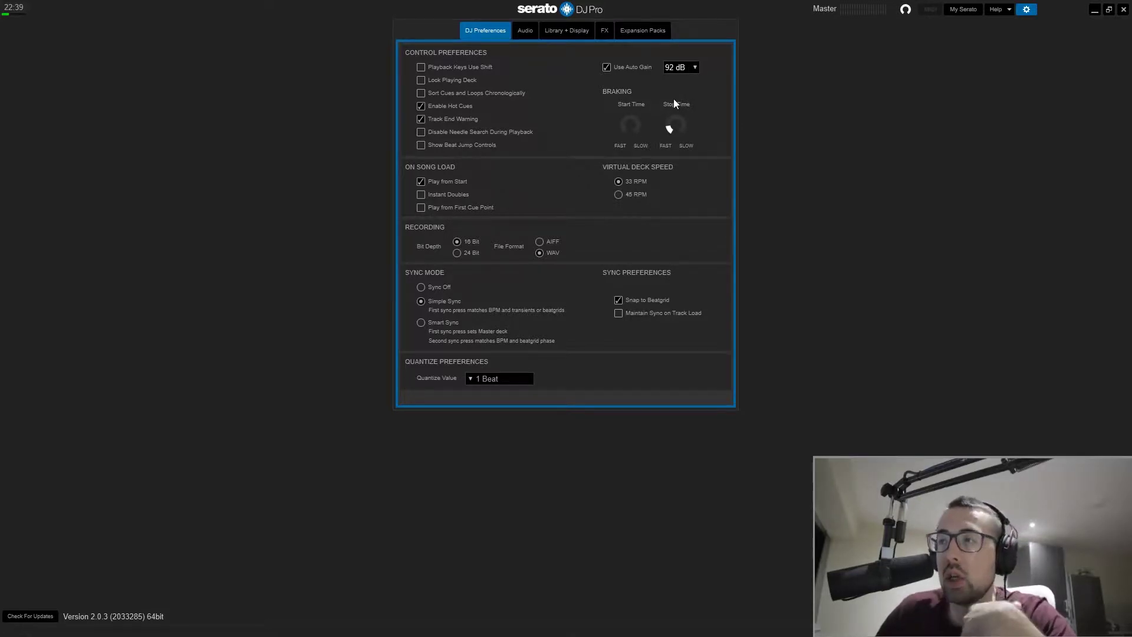
Leave the setup screen, play deck 1 briefly and return it to its Intro cue.
{"action": "left_click", "coordinate": [1027, 10]}
{"action": "left_click", "coordinate": [436, 32]}
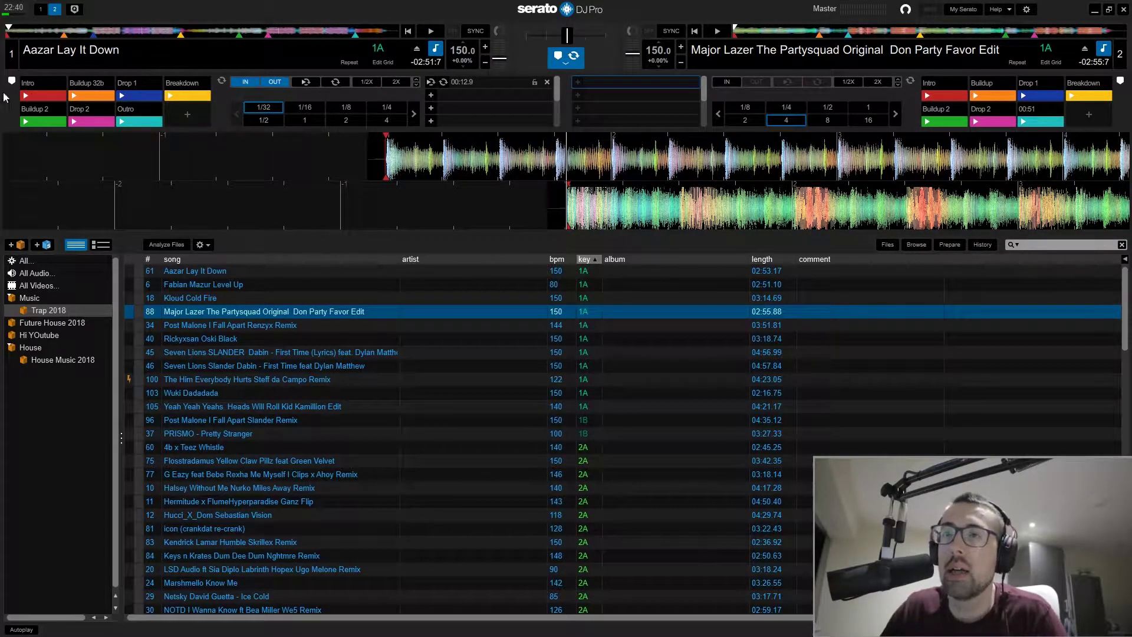
{"action": "left_click", "coordinate": [37, 96]}
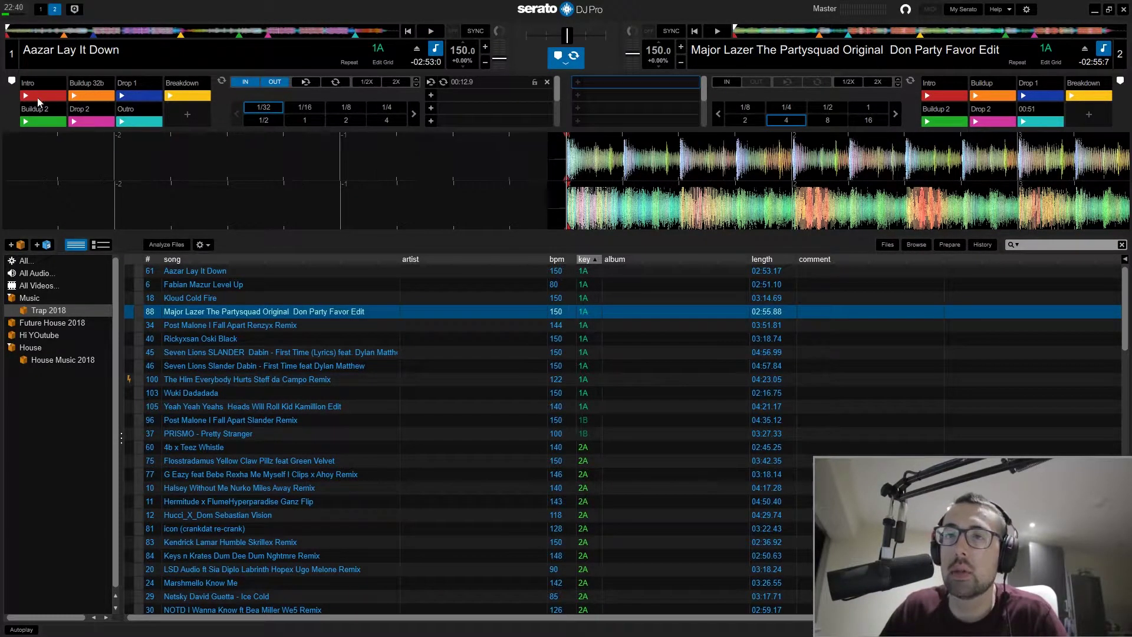
Review the Audio and Library + Display preferences in the setup screen, keeping Show Key As on Camelot.
{"action": "left_click", "coordinate": [1027, 10]}
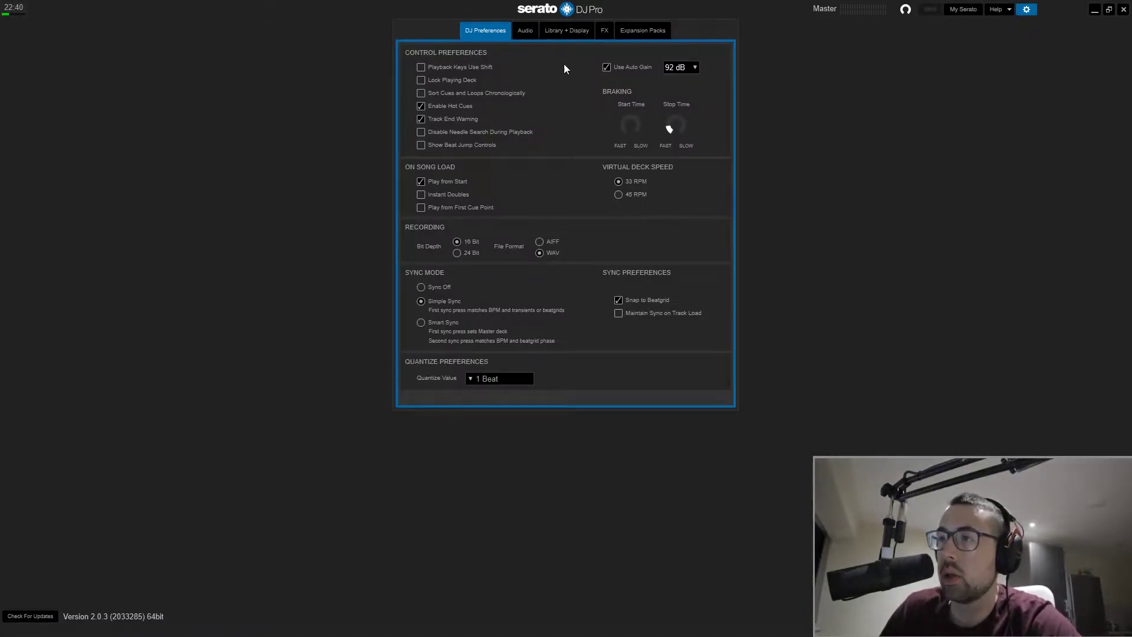
{"action": "left_click", "coordinate": [522, 33]}
{"action": "left_click", "coordinate": [564, 34]}
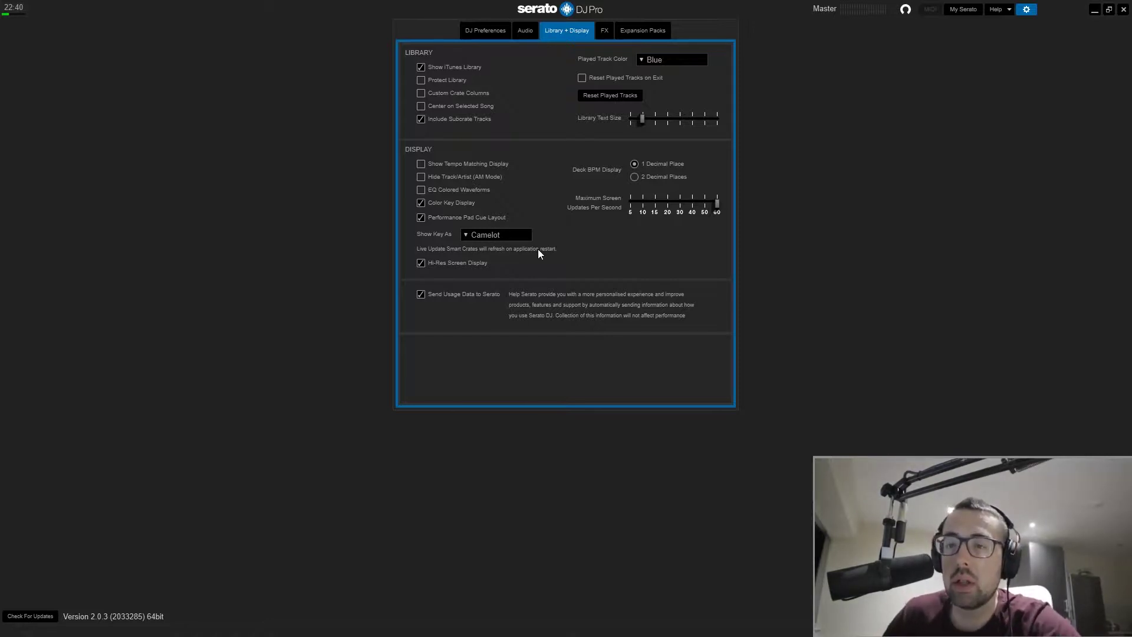
{"action": "left_click", "coordinate": [481, 235]}
{"action": "left_click", "coordinate": [501, 250]}
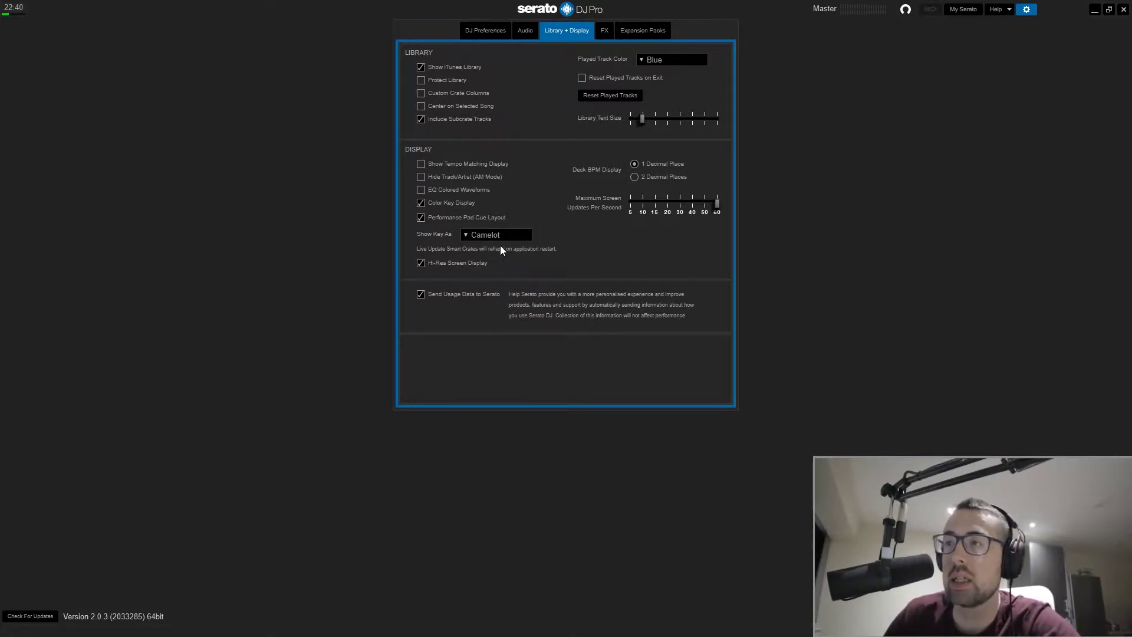
Look through the available effects in the FX preferences and the Expansion Packs, and close the setup screen.
{"action": "left_click", "coordinate": [606, 32]}
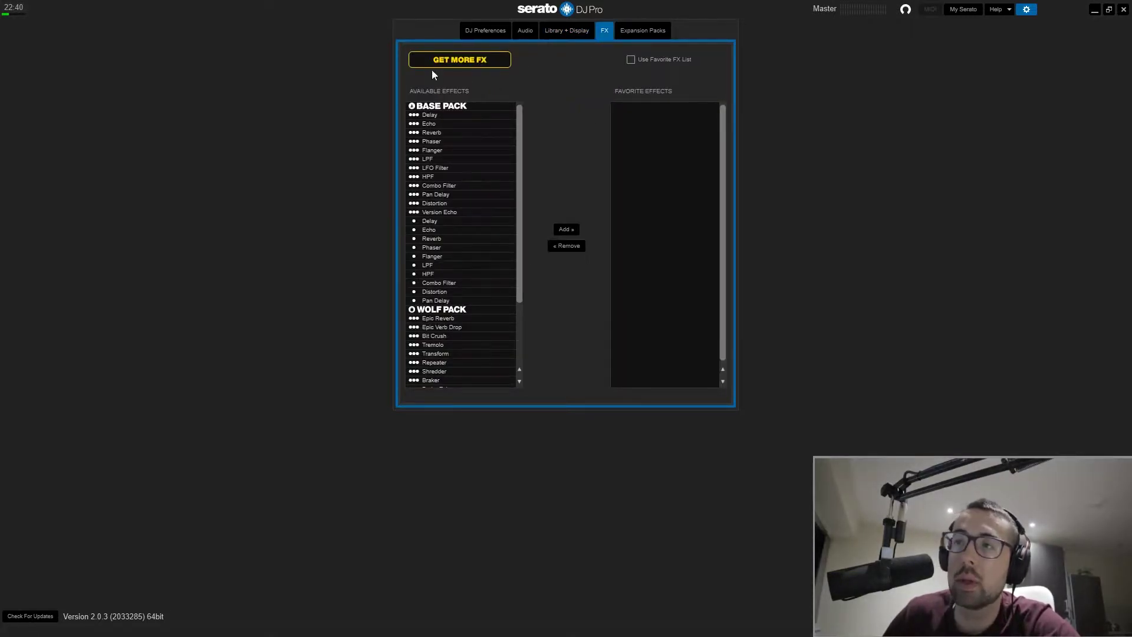
{"action": "scroll", "coordinate": [493, 227], "scroll_direction": "down", "scroll_amount": 3}
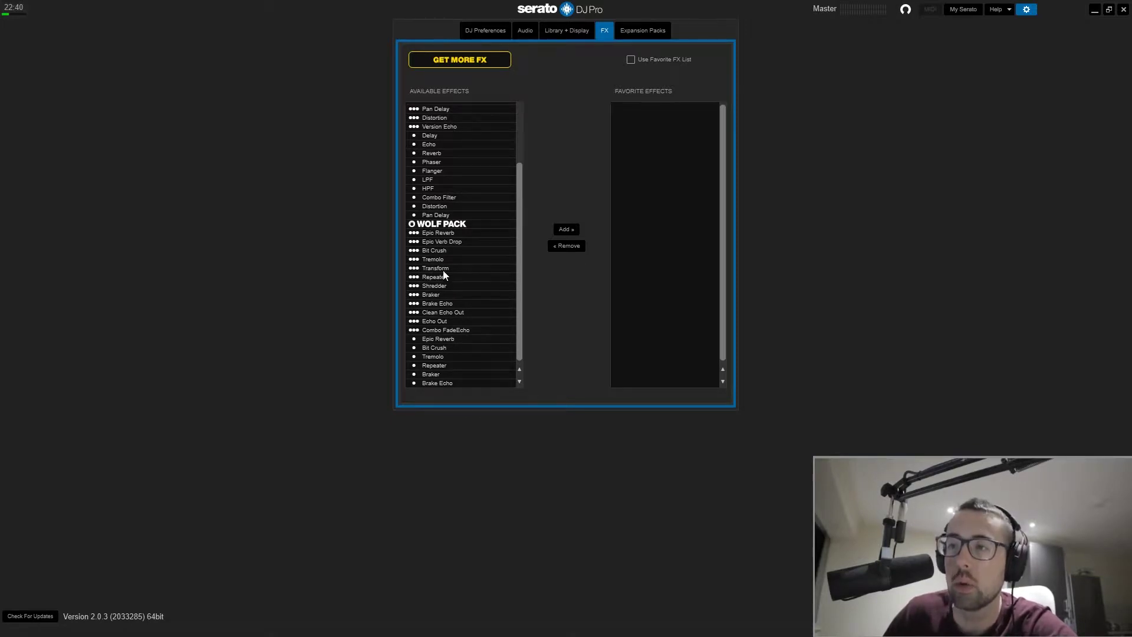
{"action": "left_click", "coordinate": [654, 30]}
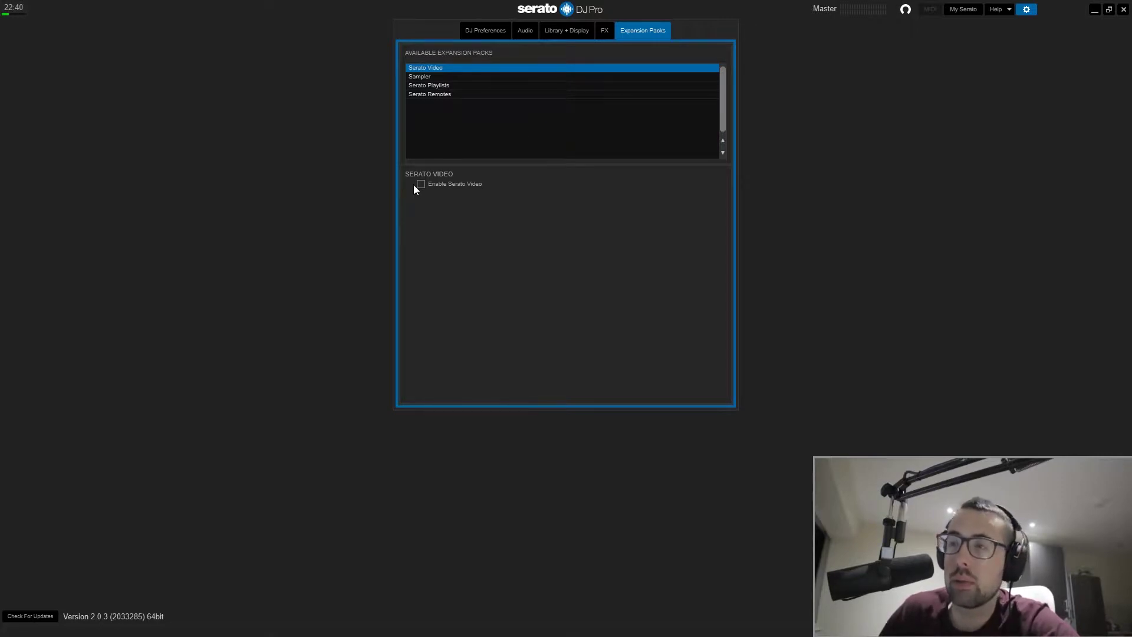
{"action": "left_click", "coordinate": [1025, 12]}
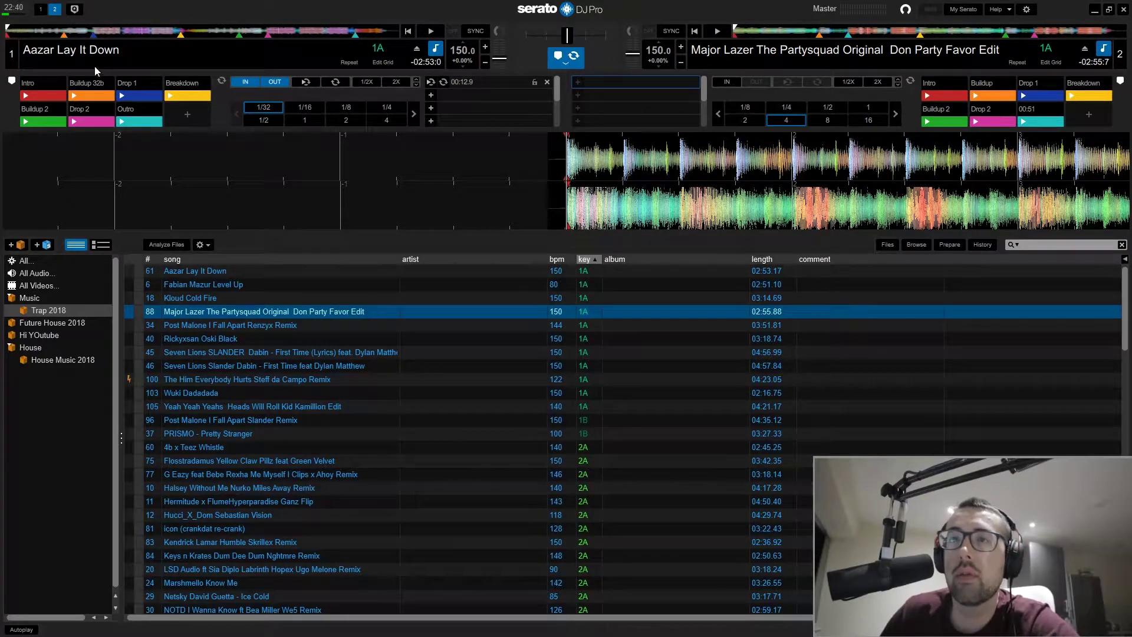
Play deck 1 from its Drop 1 cue to the Breakdown with the crossfader fully on deck 1, and pause it.
{"action": "left_click", "coordinate": [140, 97]}
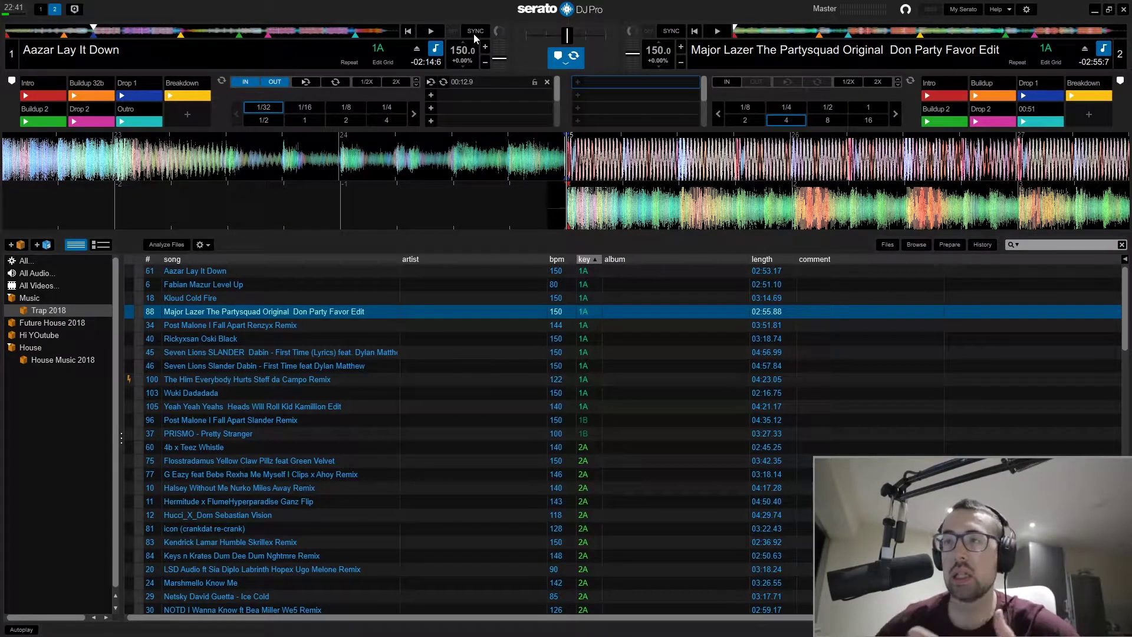
{"action": "left_click", "coordinate": [432, 32]}
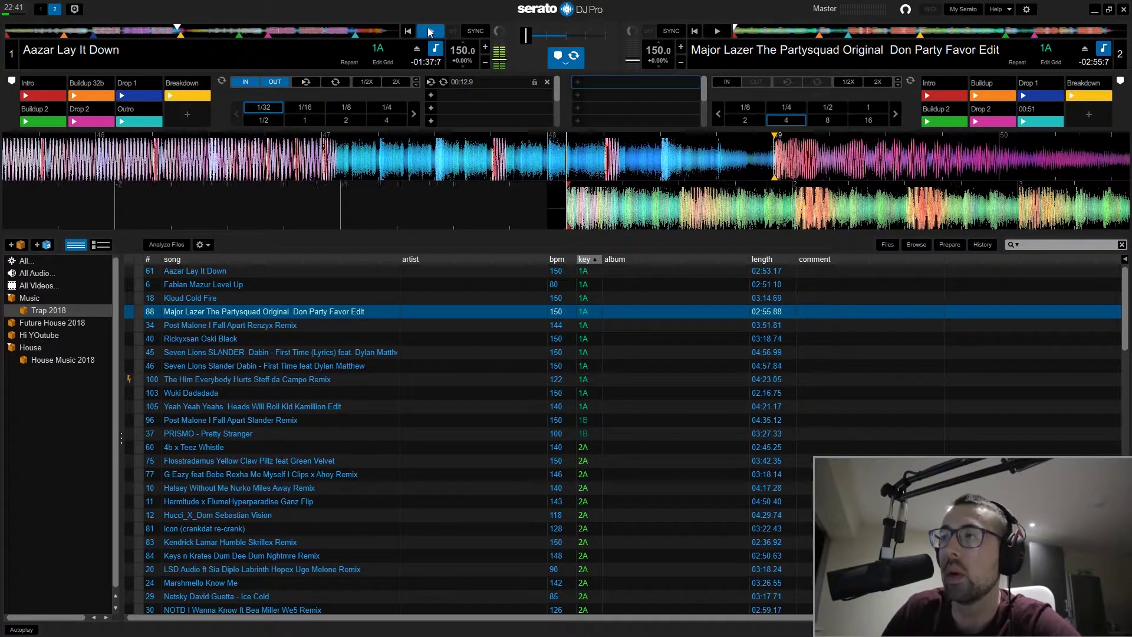
{"action": "left_click", "coordinate": [428, 31]}
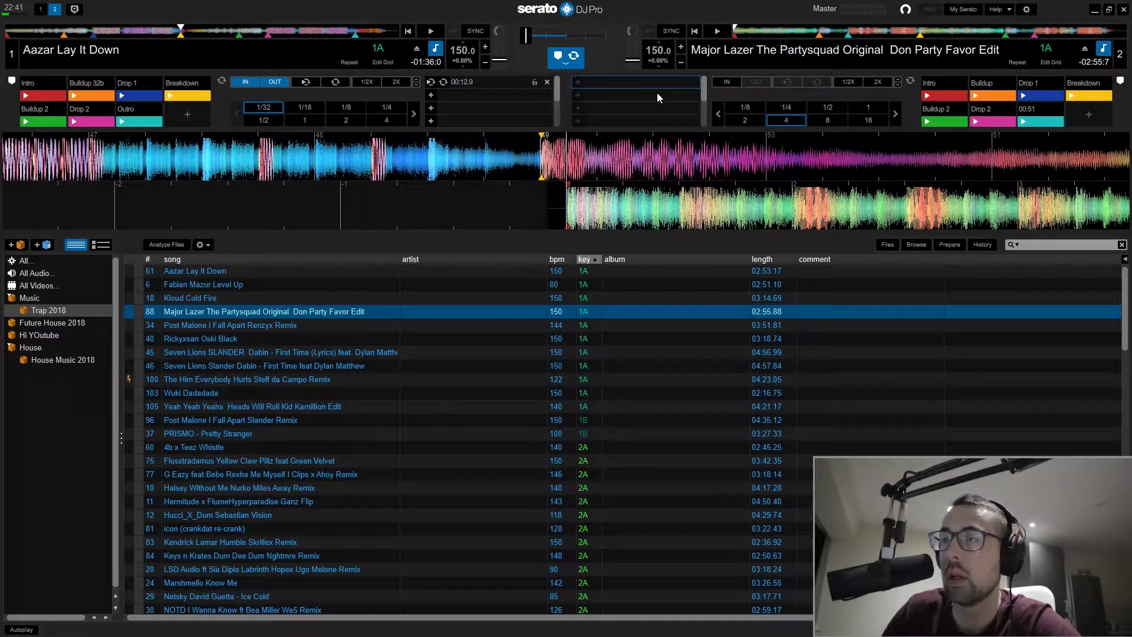
Move deck 1 back to a point before its Breakdown, play it and start deck 2 from its beginning in time with it.
{"action": "left_click", "coordinate": [144, 31]}
{"action": "left_click", "coordinate": [431, 30]}
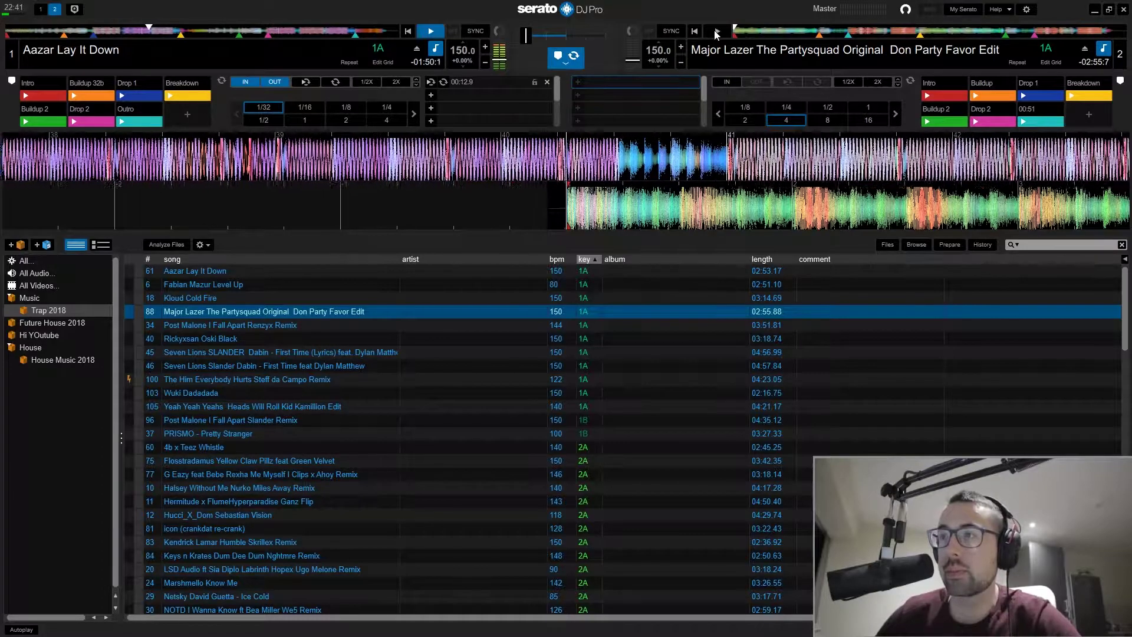
{"action": "left_click", "coordinate": [716, 32]}
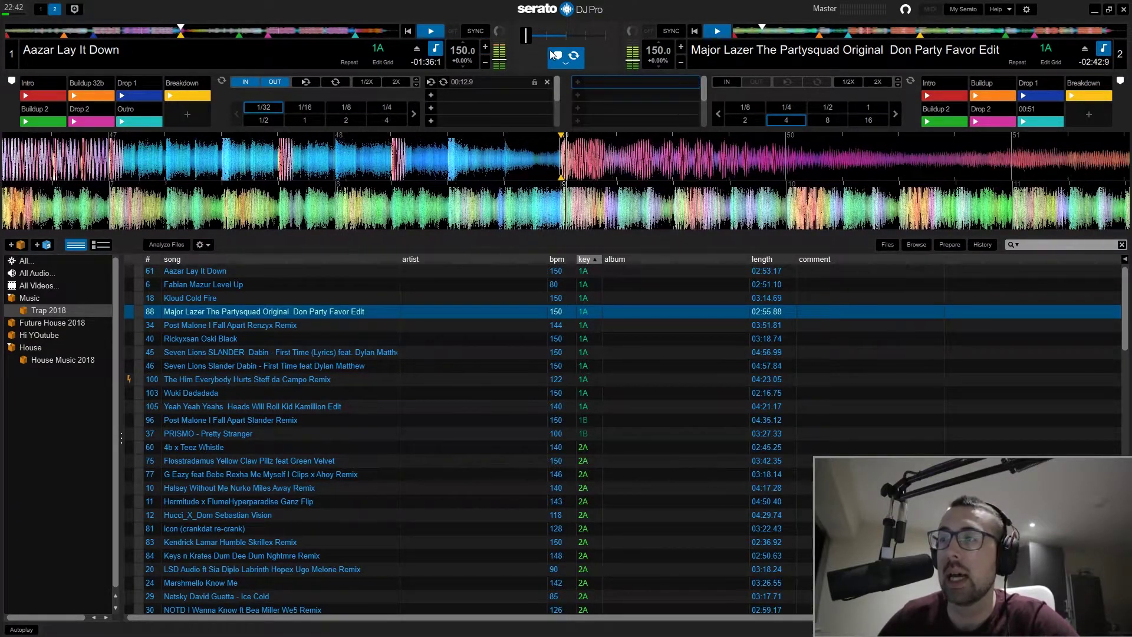
Blend from deck 1 to deck 2 by moving the crossfader to centre and then fully to deck 2, and stop both decks.
{"action": "left_click_drag", "start_coordinate": [529, 36], "coordinate": [582, 36]}
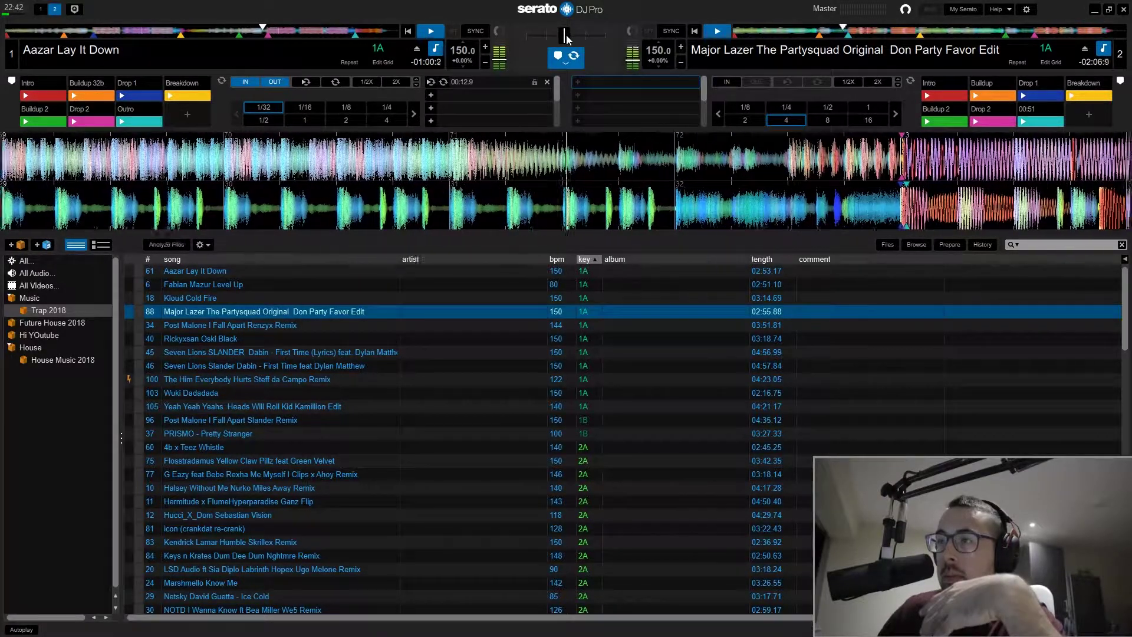
{"action": "left_click_drag", "start_coordinate": [565, 36], "coordinate": [606, 35]}
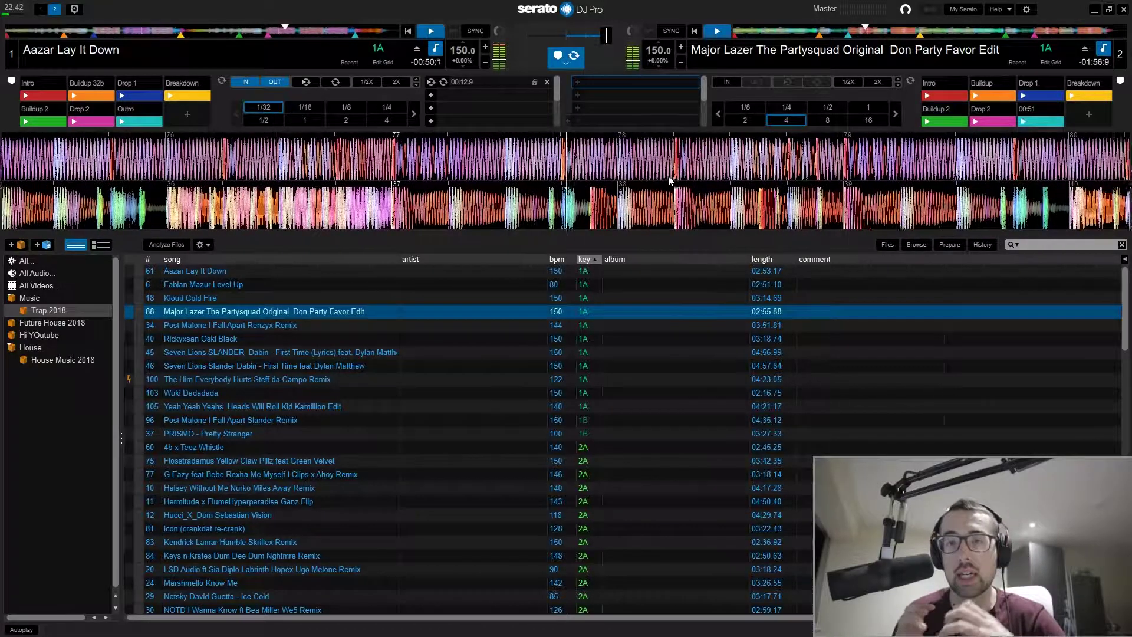
{"action": "left_click", "coordinate": [431, 30]}
{"action": "left_click", "coordinate": [717, 31]}
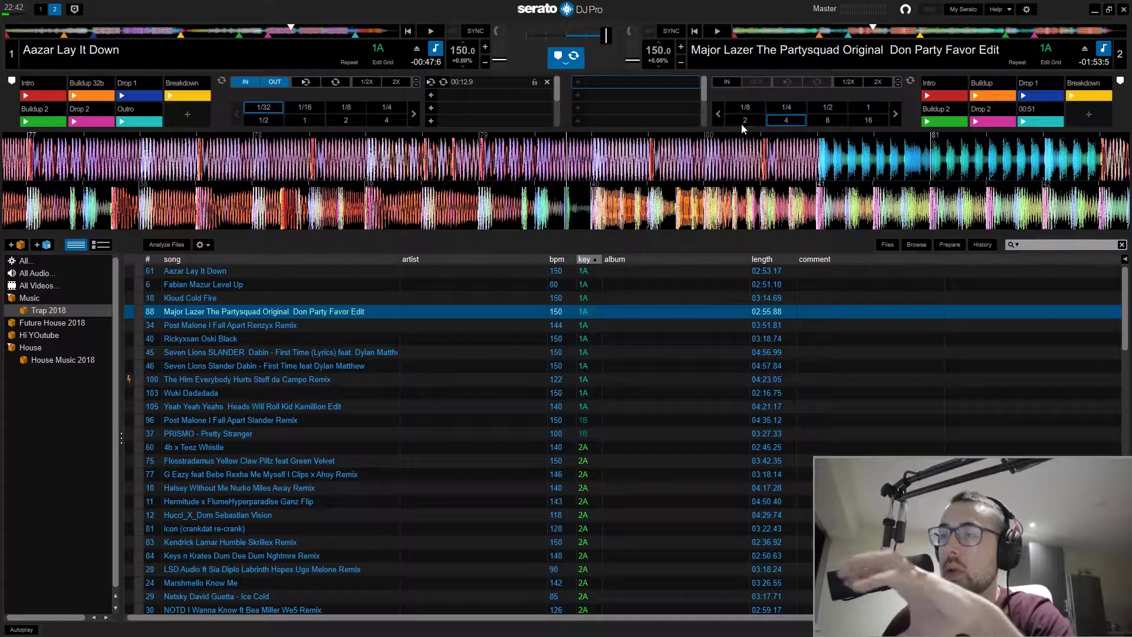